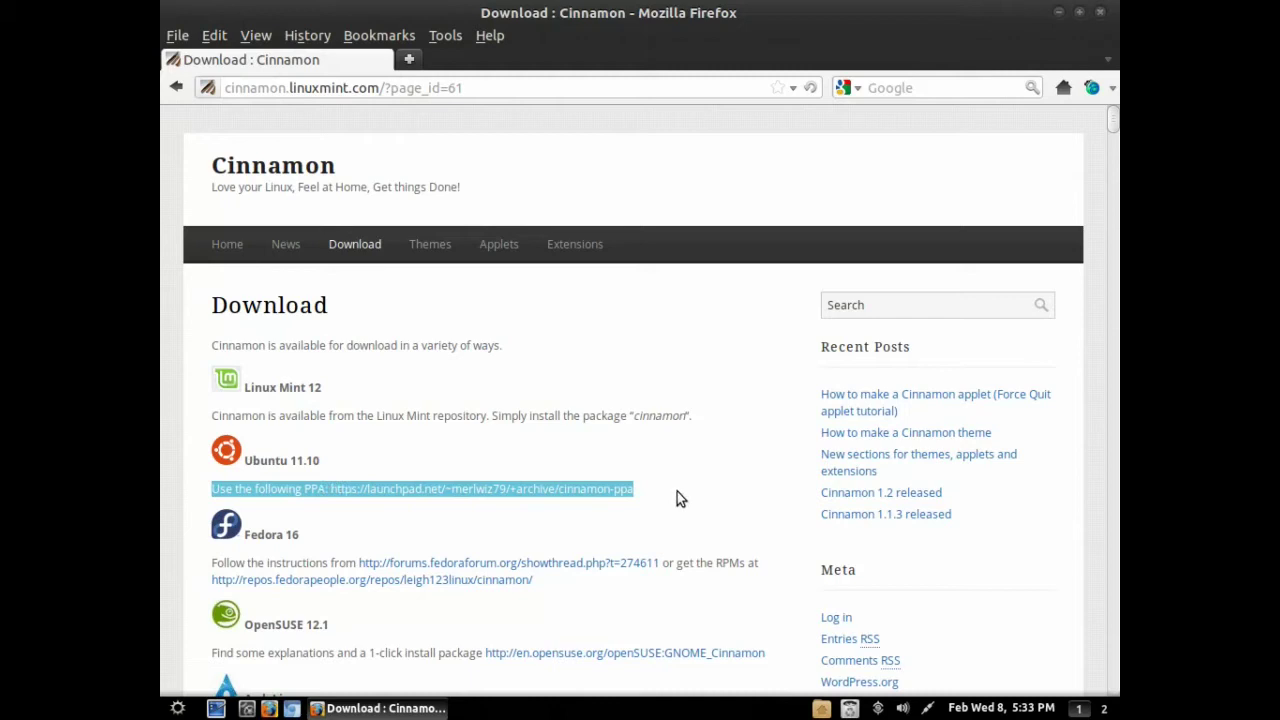
- Minimize the browser and examine the application categories of the Cinnamon menu, from Accessories to Places
left_click(362, 709)
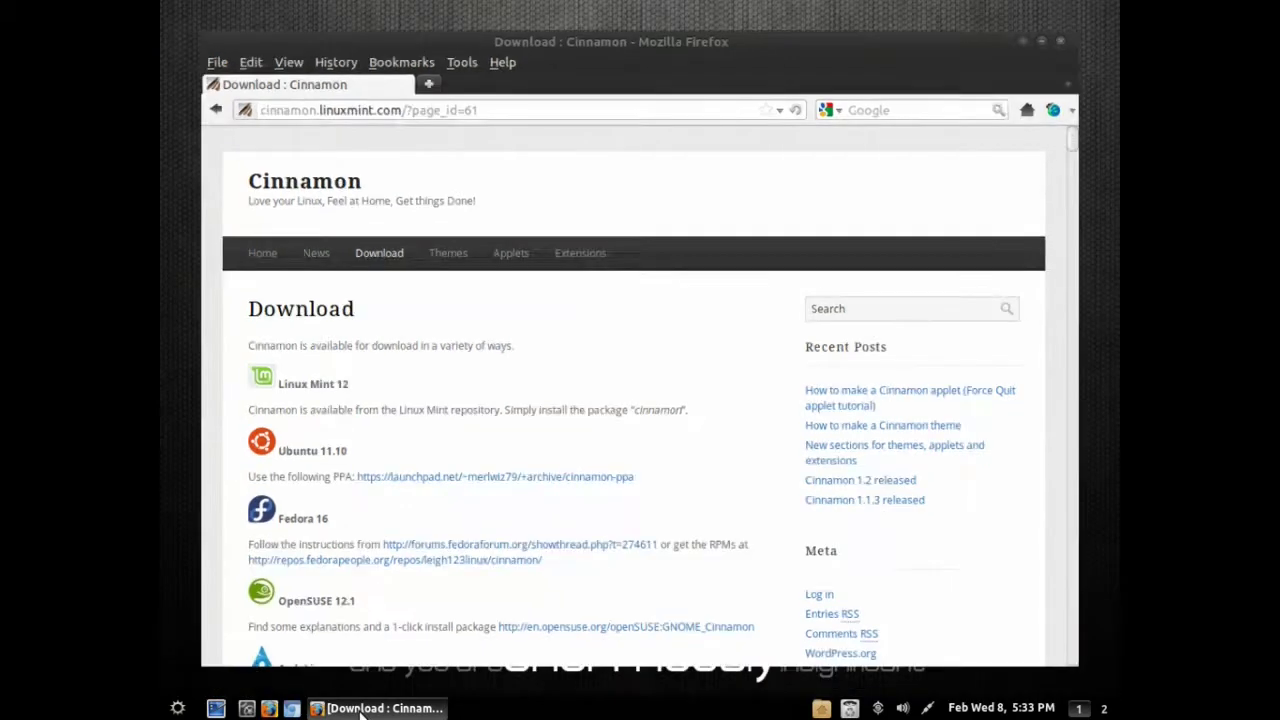
left_click(172, 708)
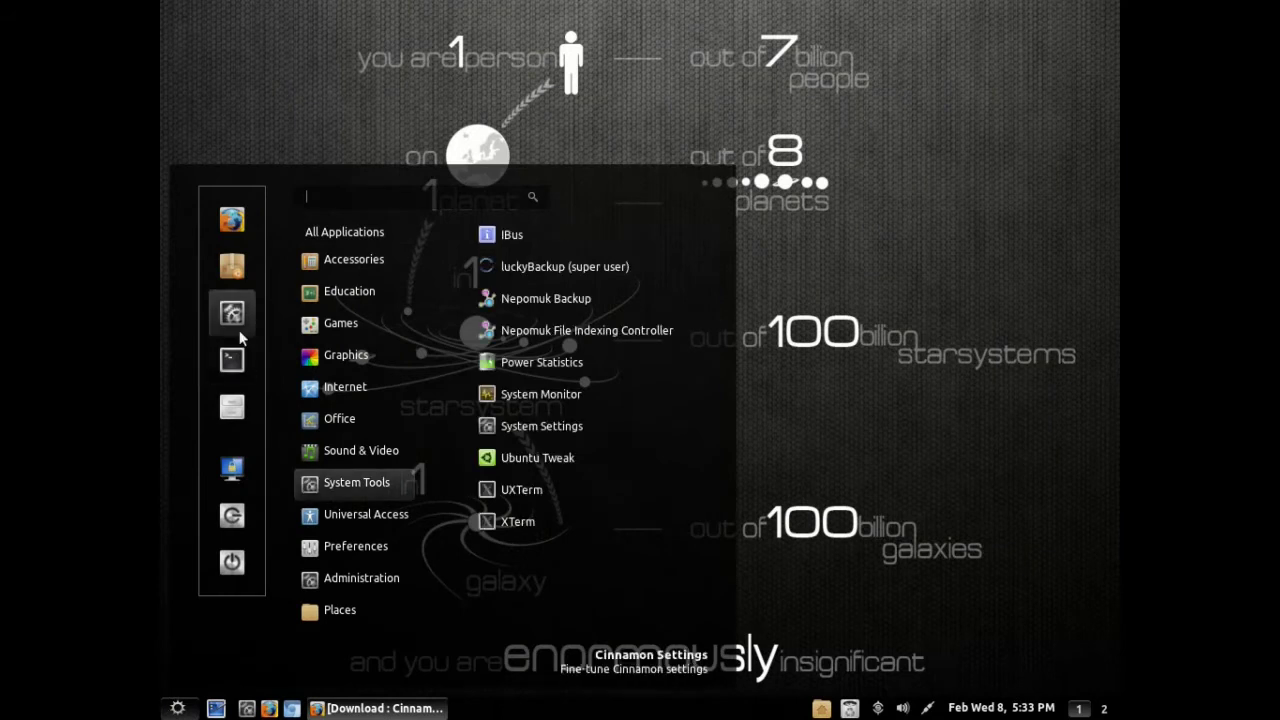
mouse_move(316, 260)
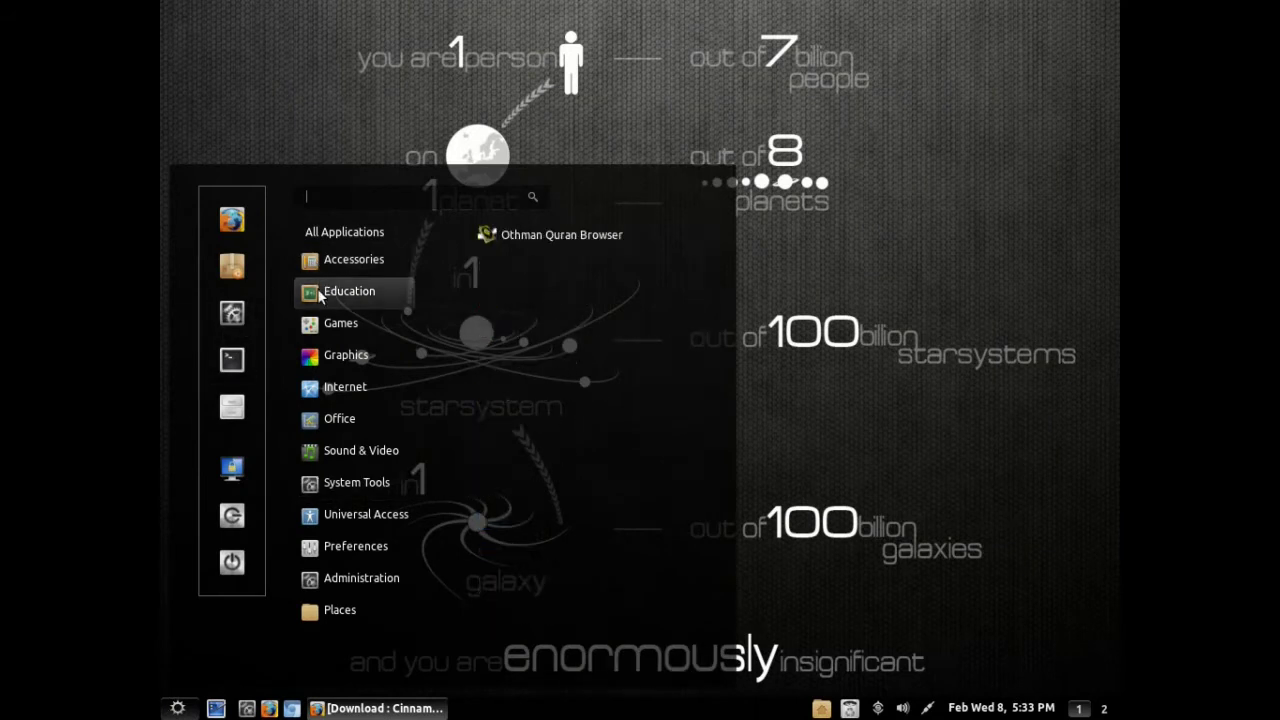
mouse_move(320, 366)
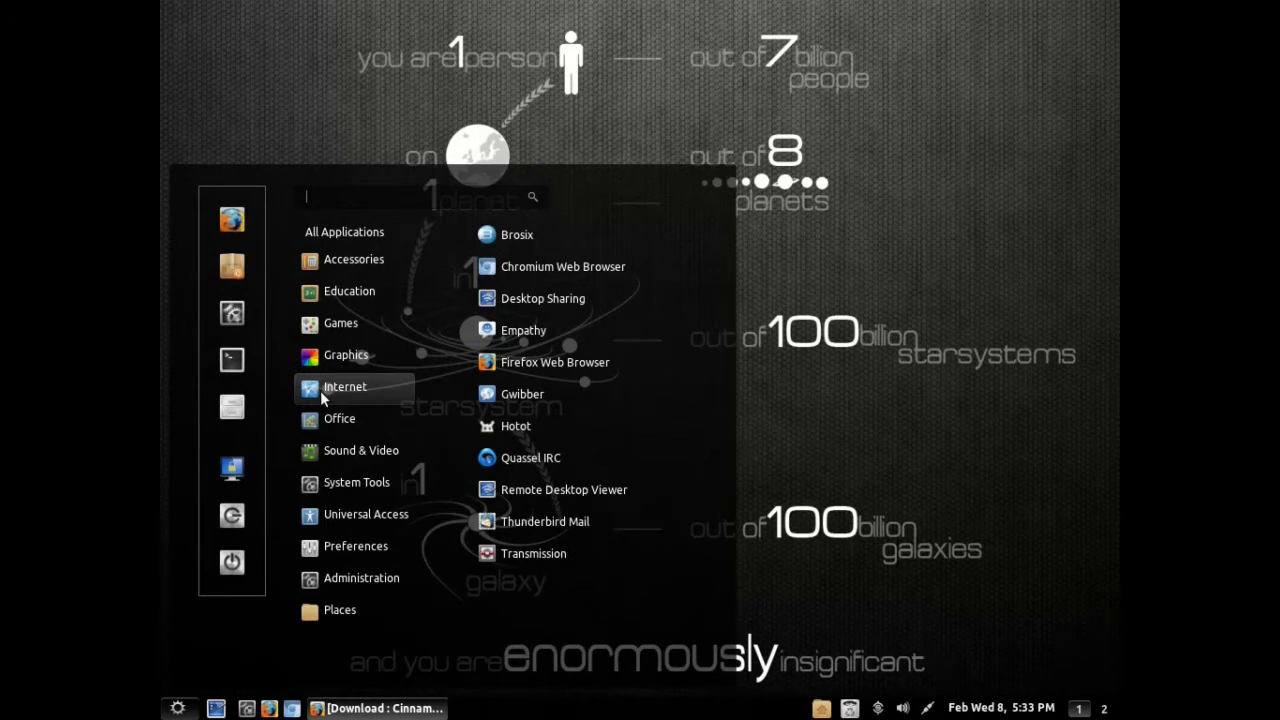
mouse_move(310, 448)
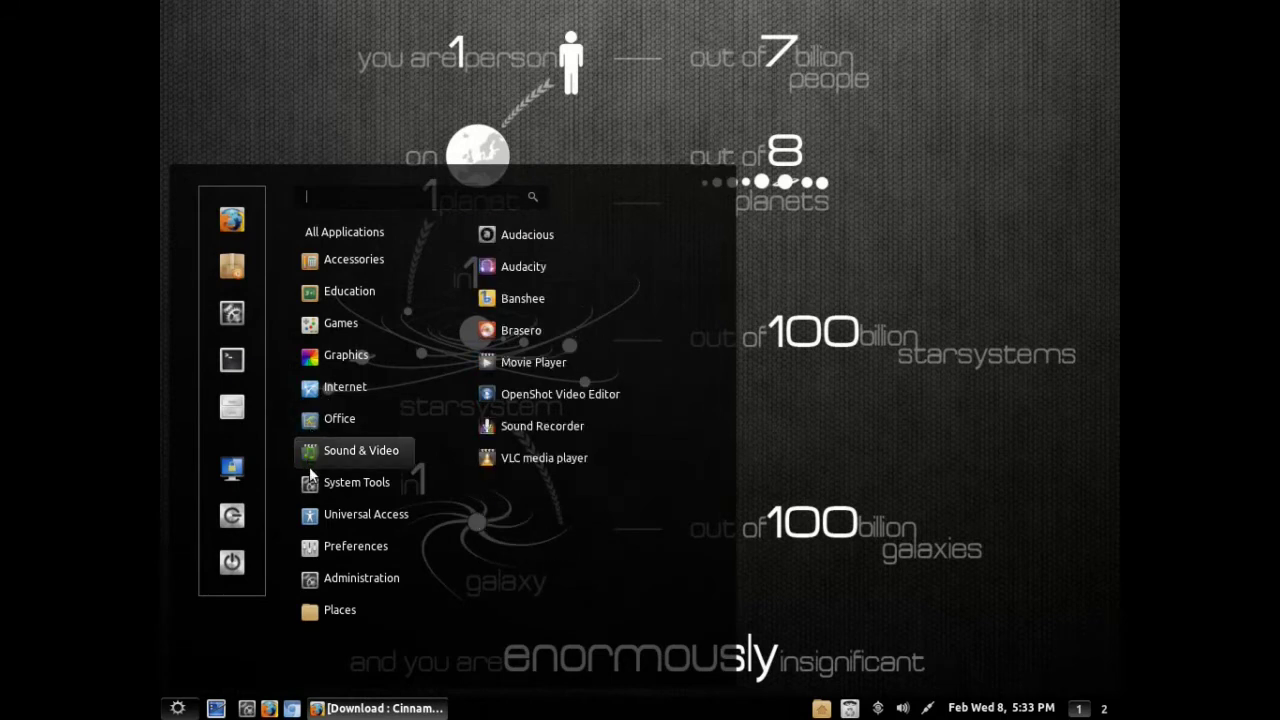
mouse_move(308, 516)
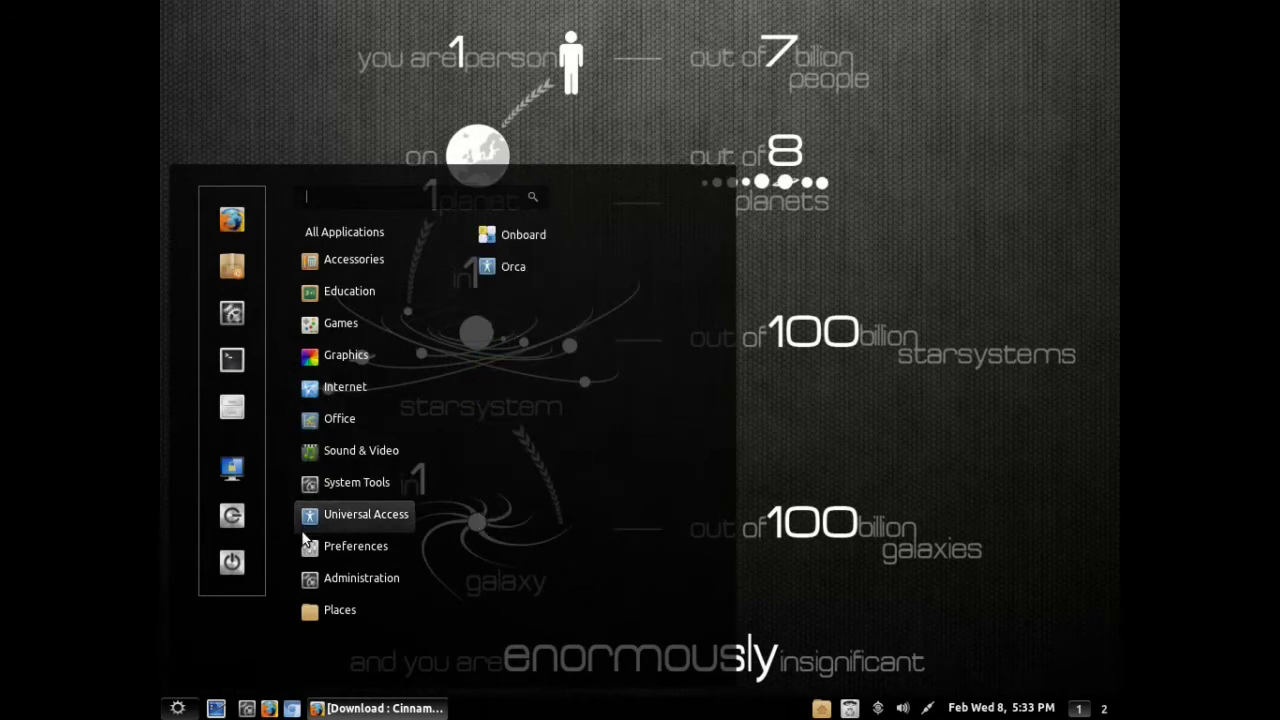
mouse_move(324, 604)
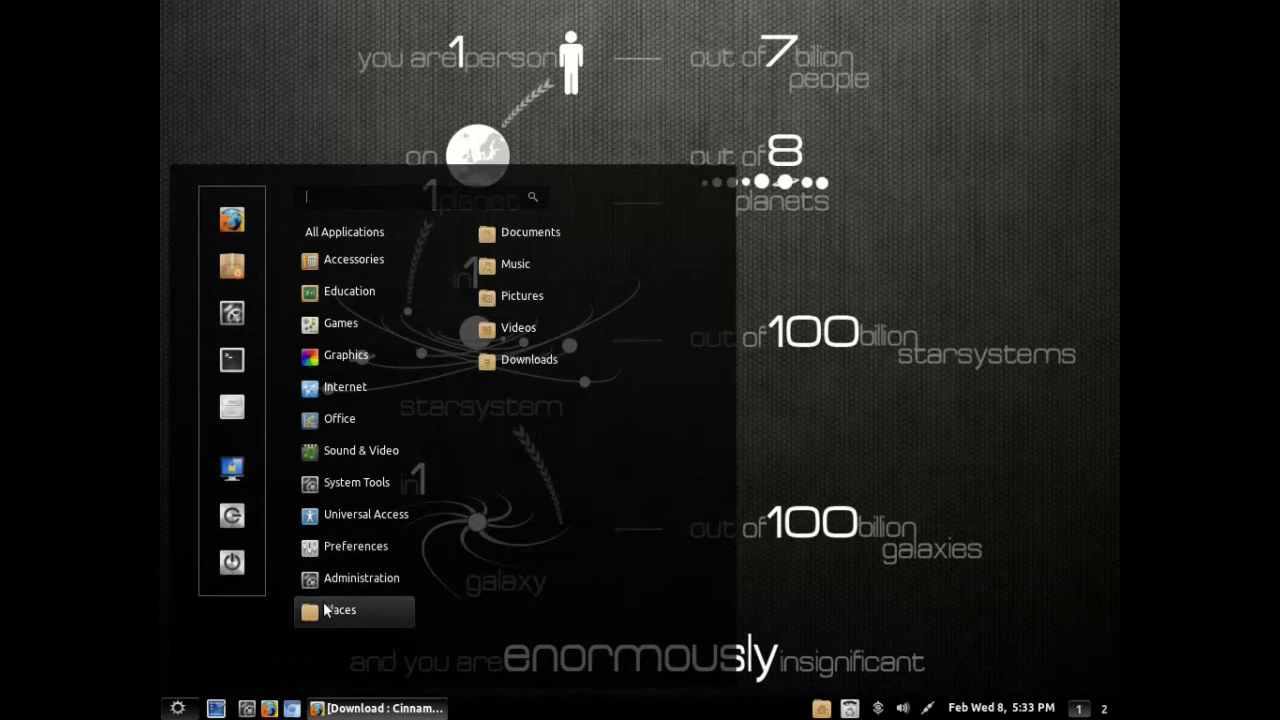
mouse_move(347, 545)
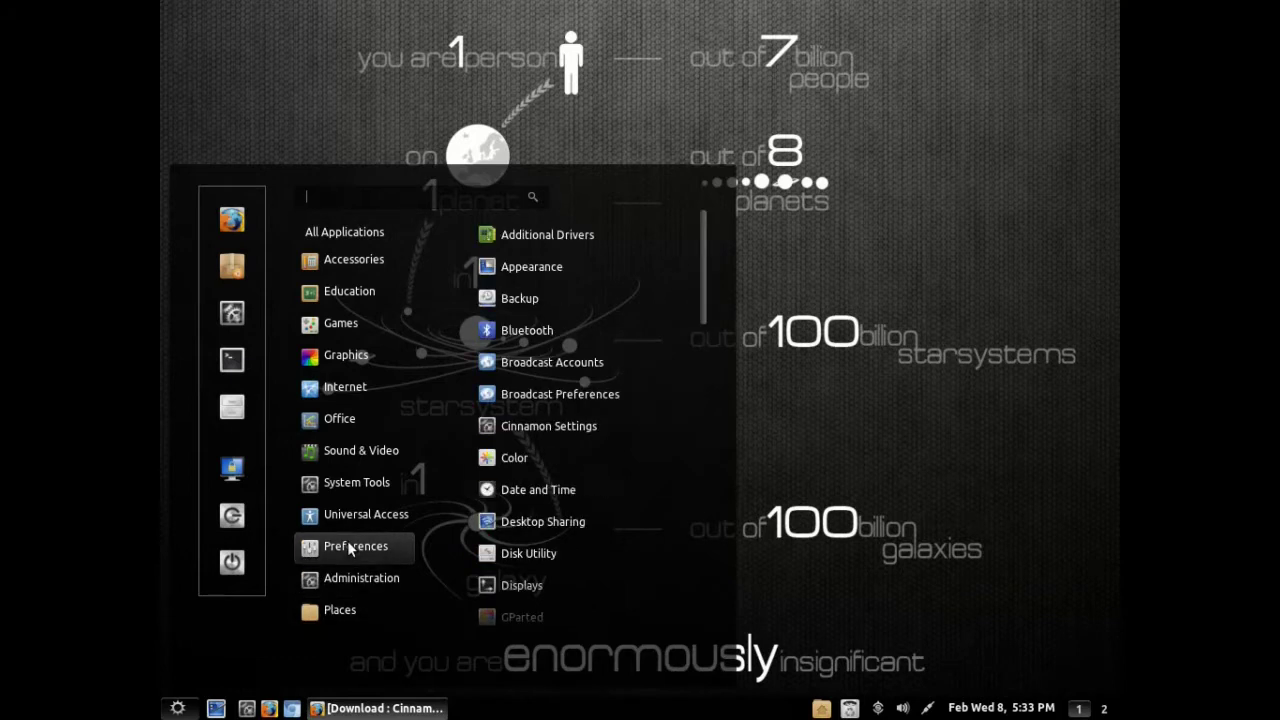
left_click(829, 467)
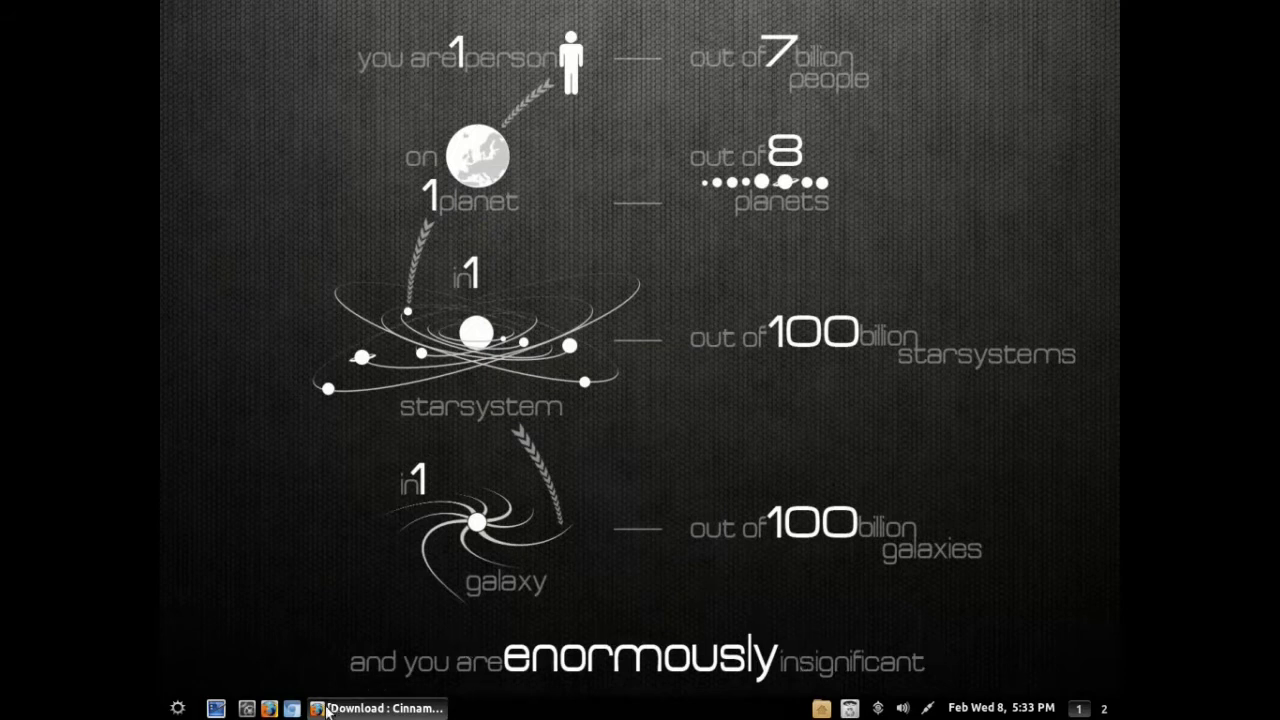
- Open Cinnamon Settings and toggle the auto-hide panel option on and back off
left_click(245, 708)
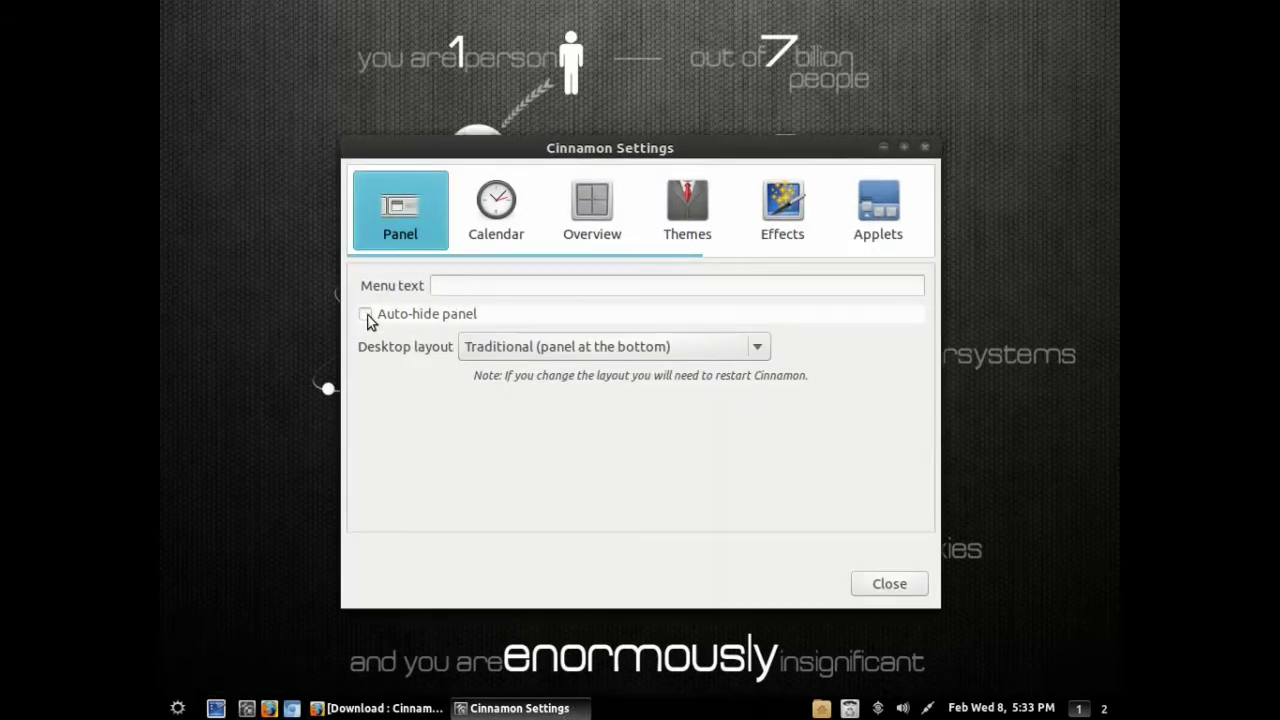
left_click(366, 315)
left_click(366, 315)
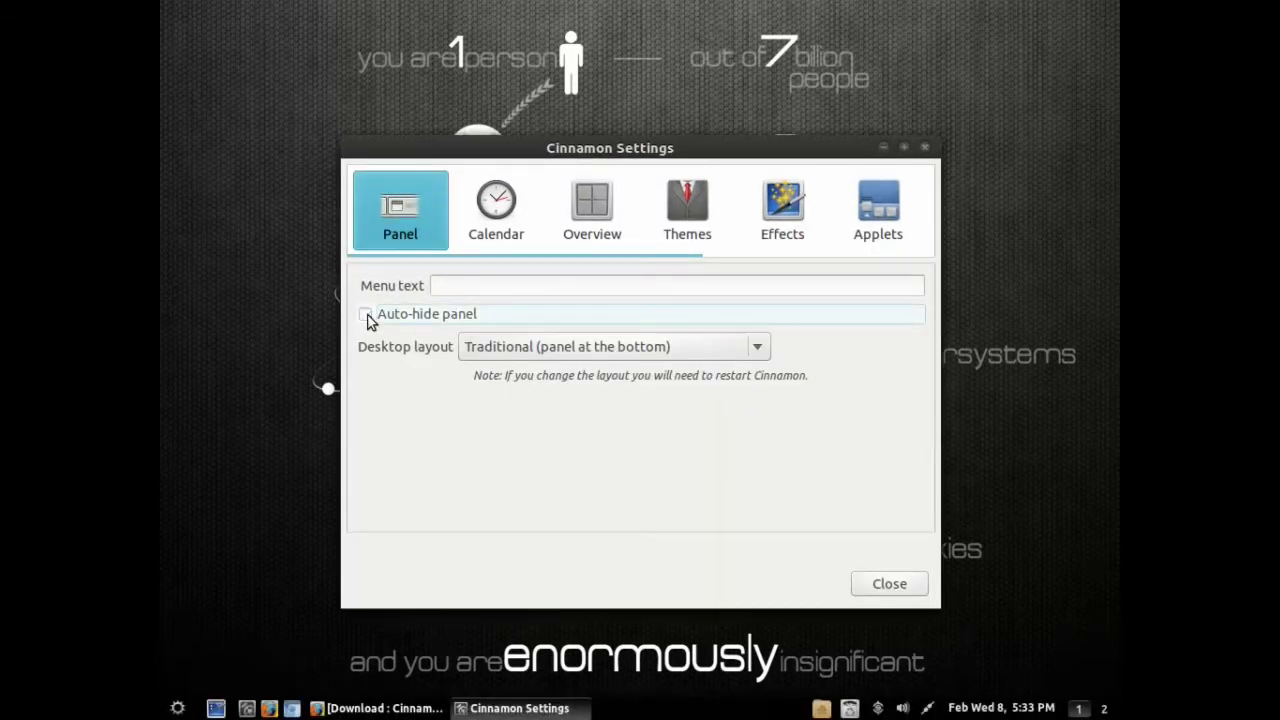
- Enter "Start :" as the panel's menu text and clear it again
left_click(451, 289)
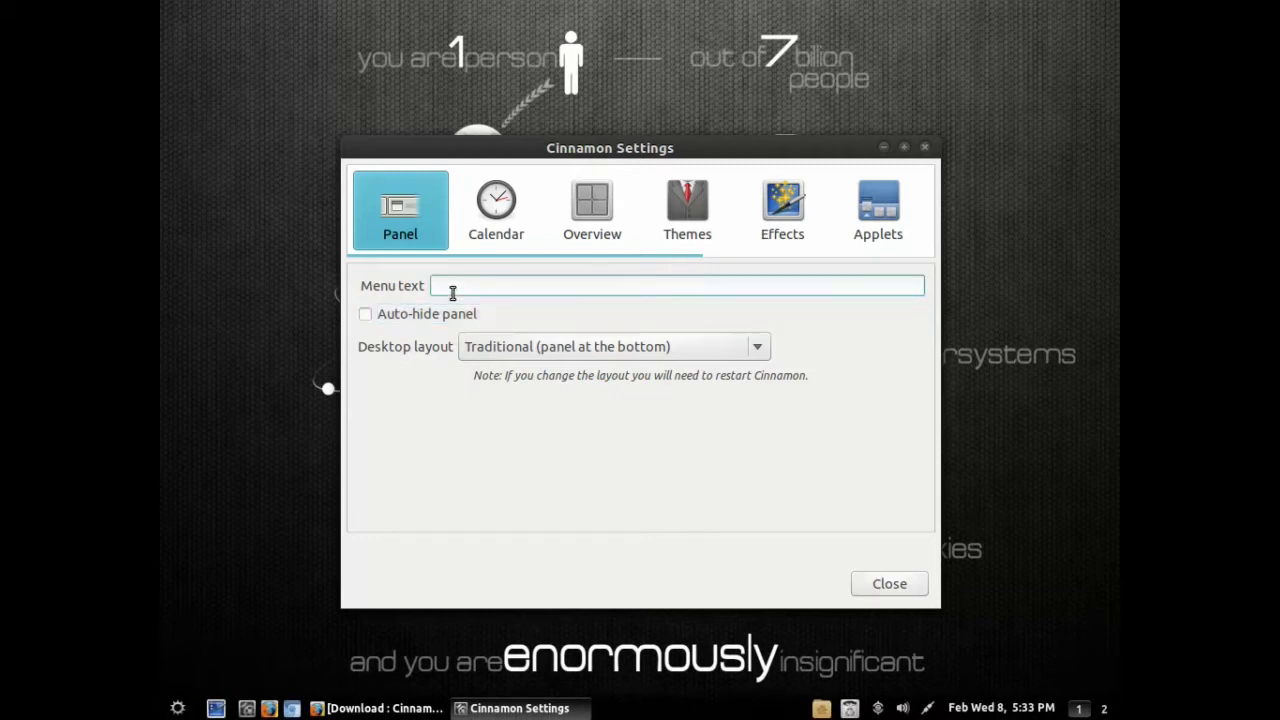
type("Sta")
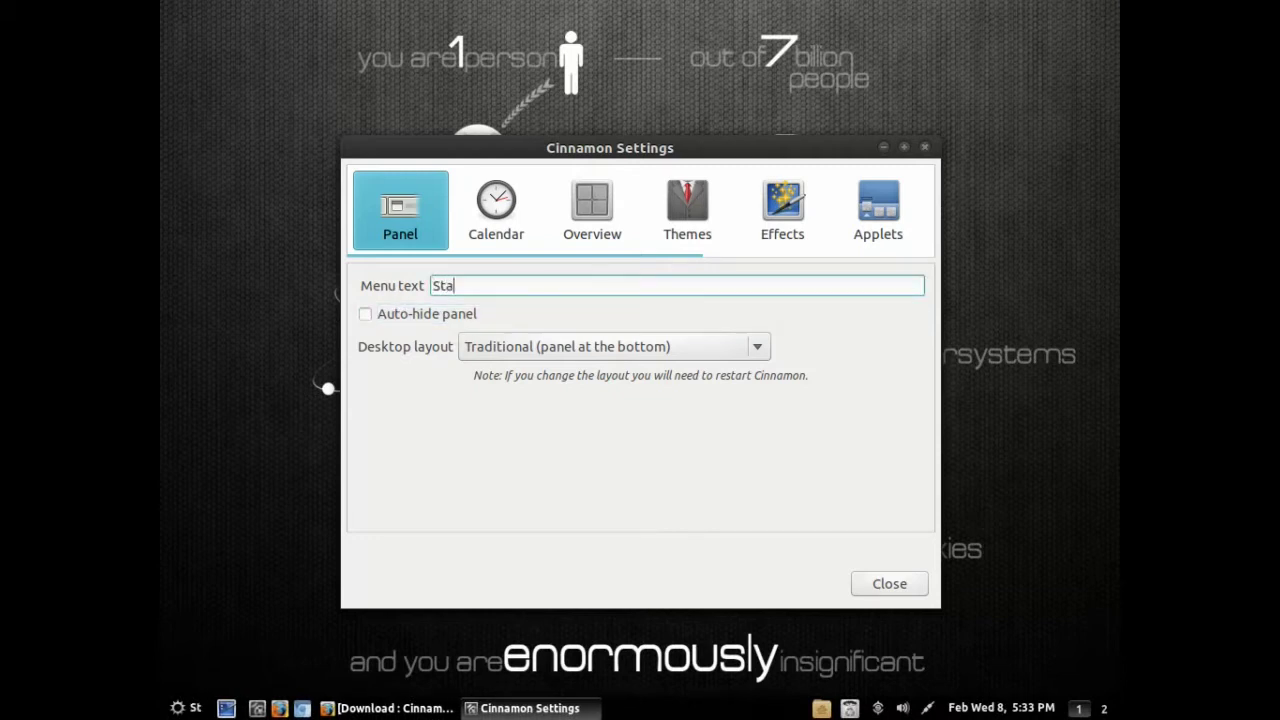
type("rt :")
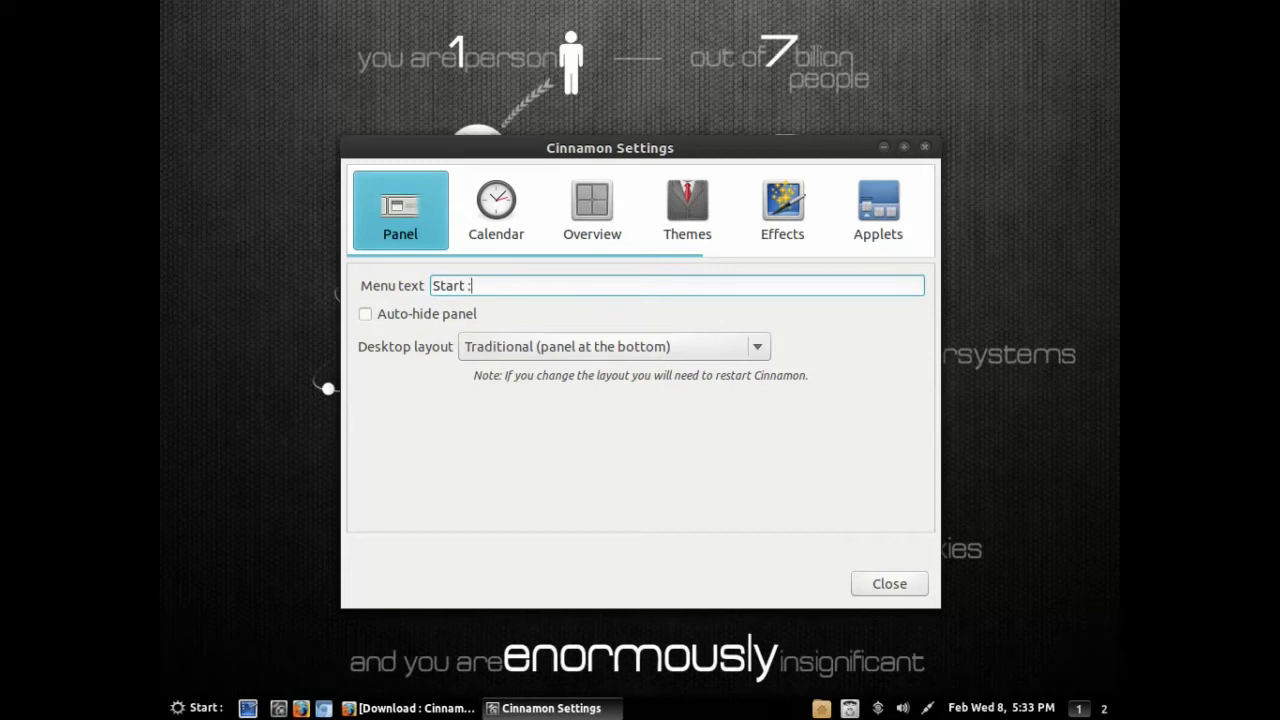
key("BackSpace")
key("BackSpace")
key("BackSpace")
key("BackSpace")
key("BackSpace")
key("BackSpace")
key("BackSpace")
key("BackSpace")
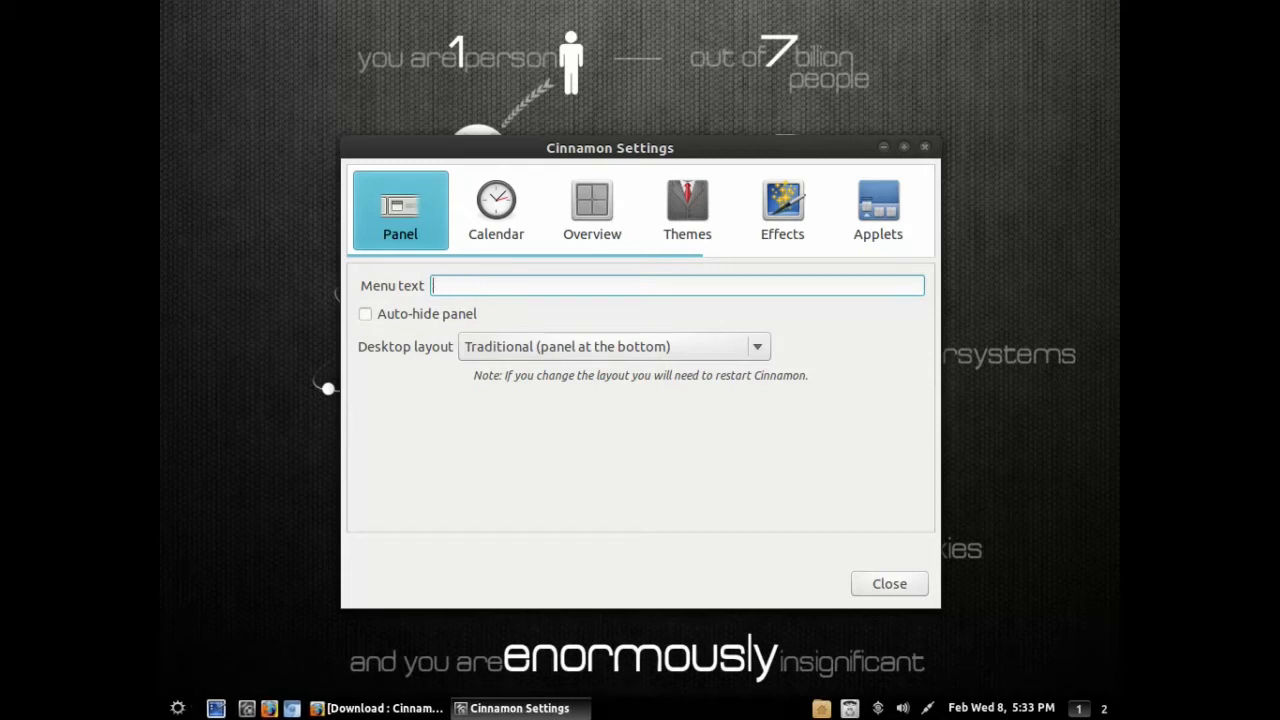
- Examine the available desktop layouts and keep Traditional (panel at the bottom)
left_click(762, 354)
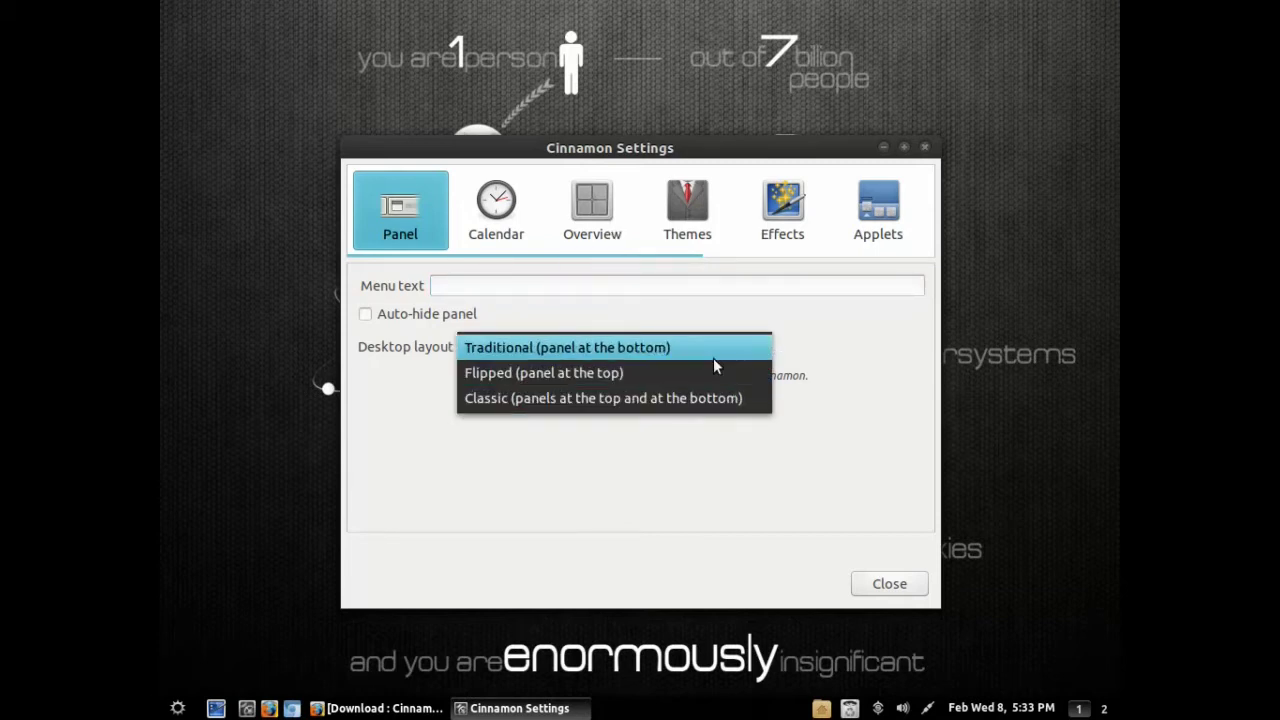
left_click(713, 352)
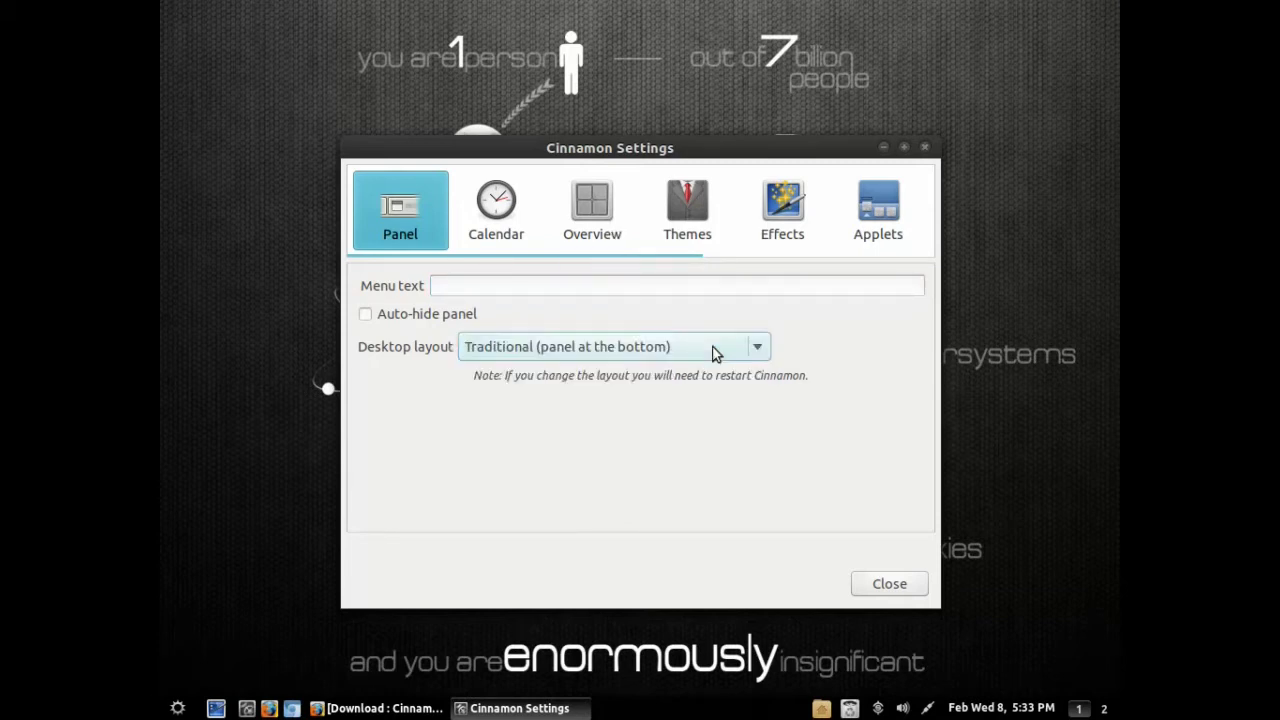
- Go through the Calendar settings to the Overview settings and try the overview hot corner, returning to the Cinnamon Settings window
left_click(505, 240)
left_click(584, 232)
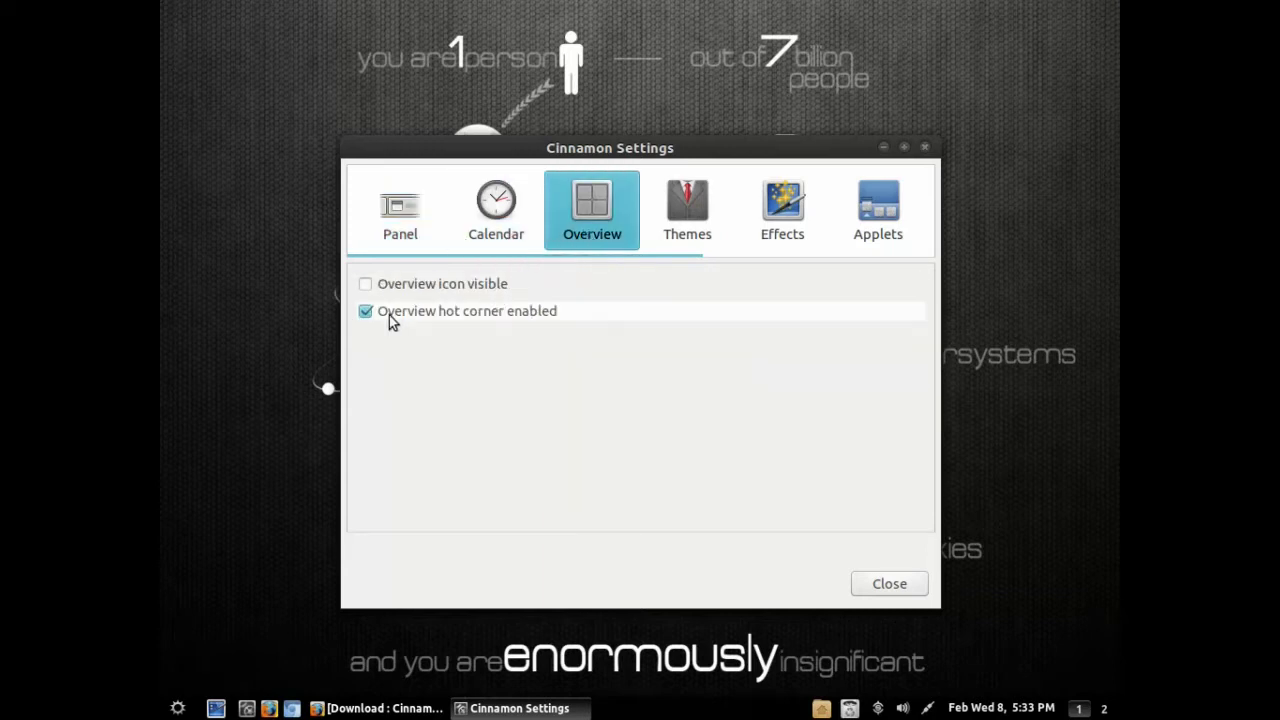
mouse_move(161, 1)
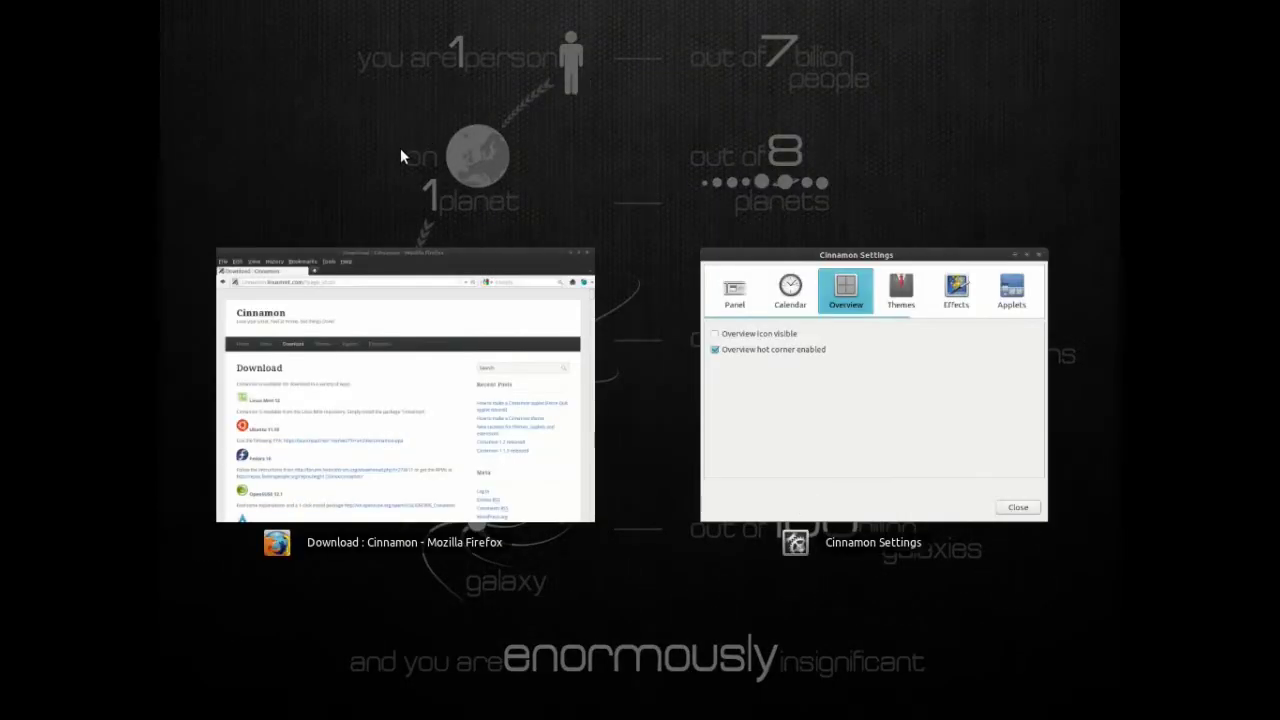
left_click(797, 372)
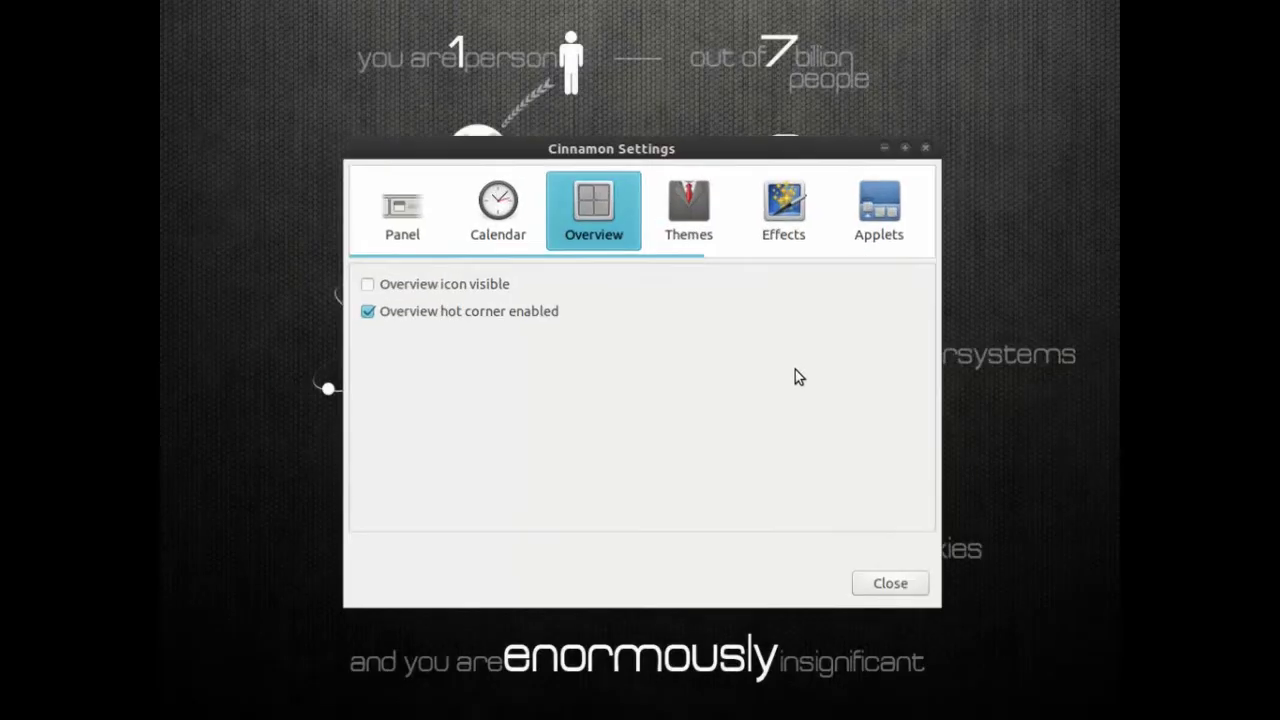
- Disable the overview hot corner, show the overview icon instead, and use it to open and close the window overview
left_click(365, 311)
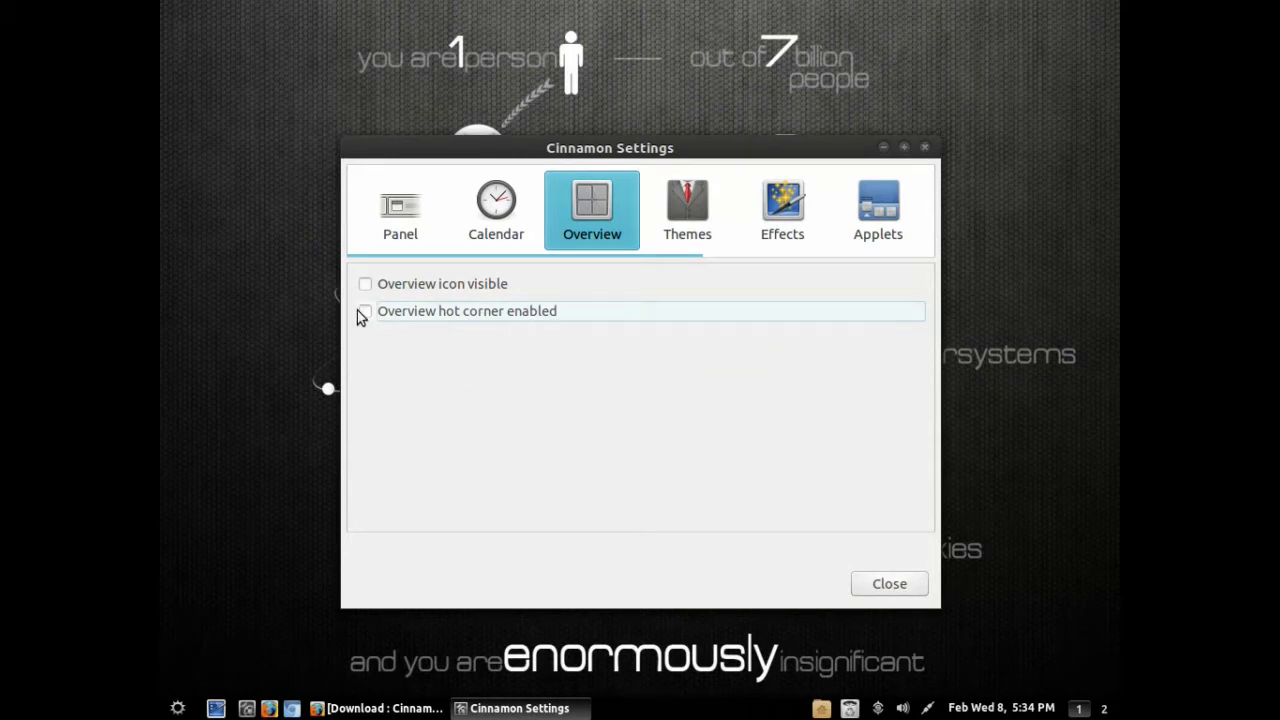
left_click(365, 284)
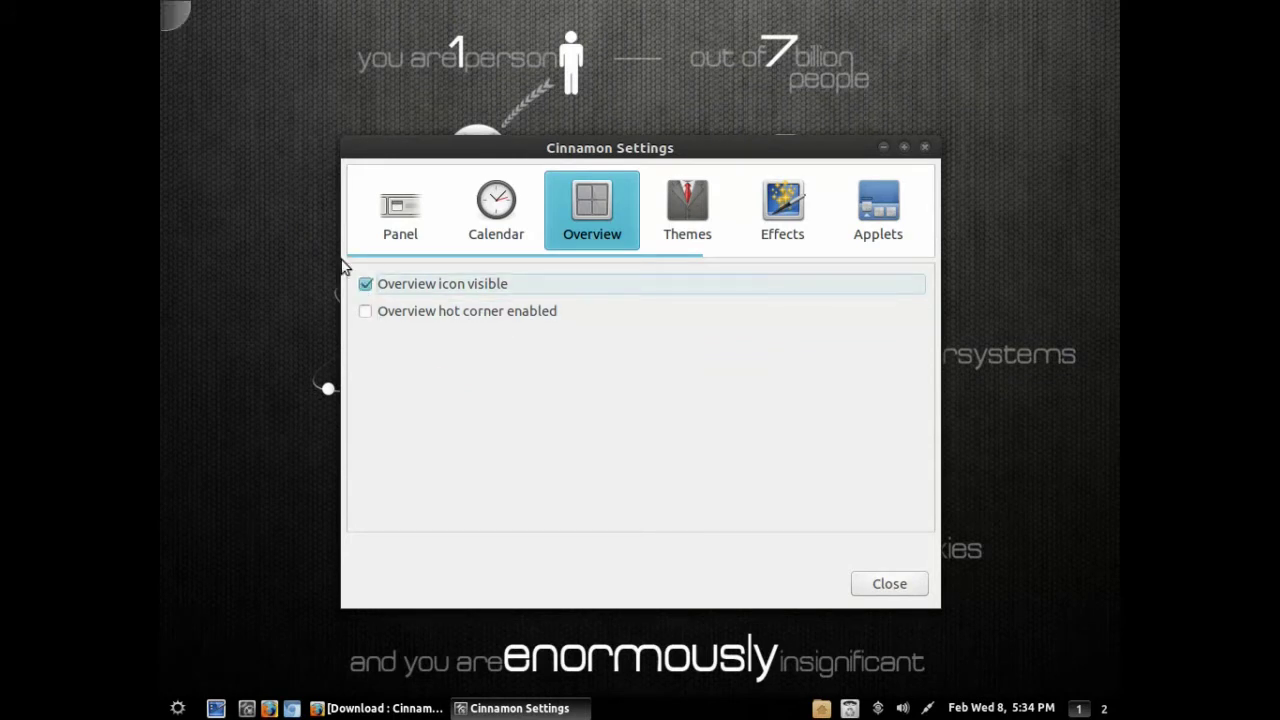
left_click(172, 14)
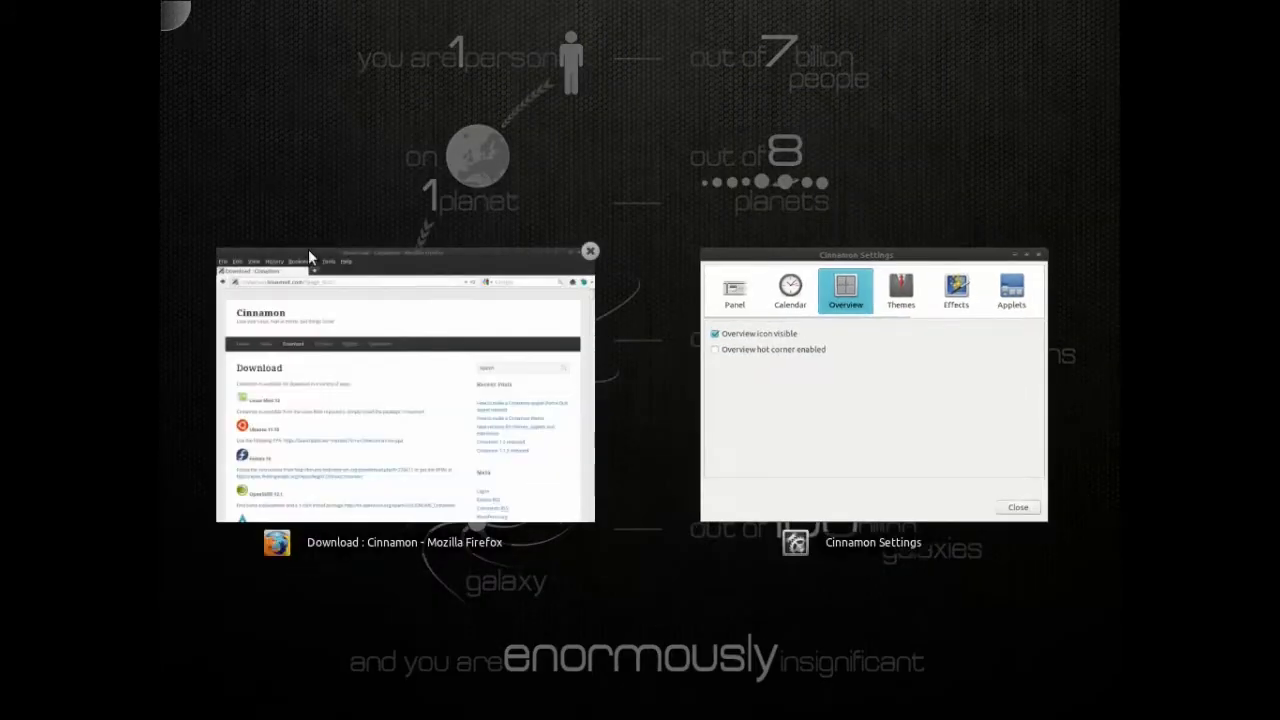
left_click(178, 15)
- Hide the overview icon and re-enable the overview hot corner
left_click(365, 284)
left_click(365, 311)
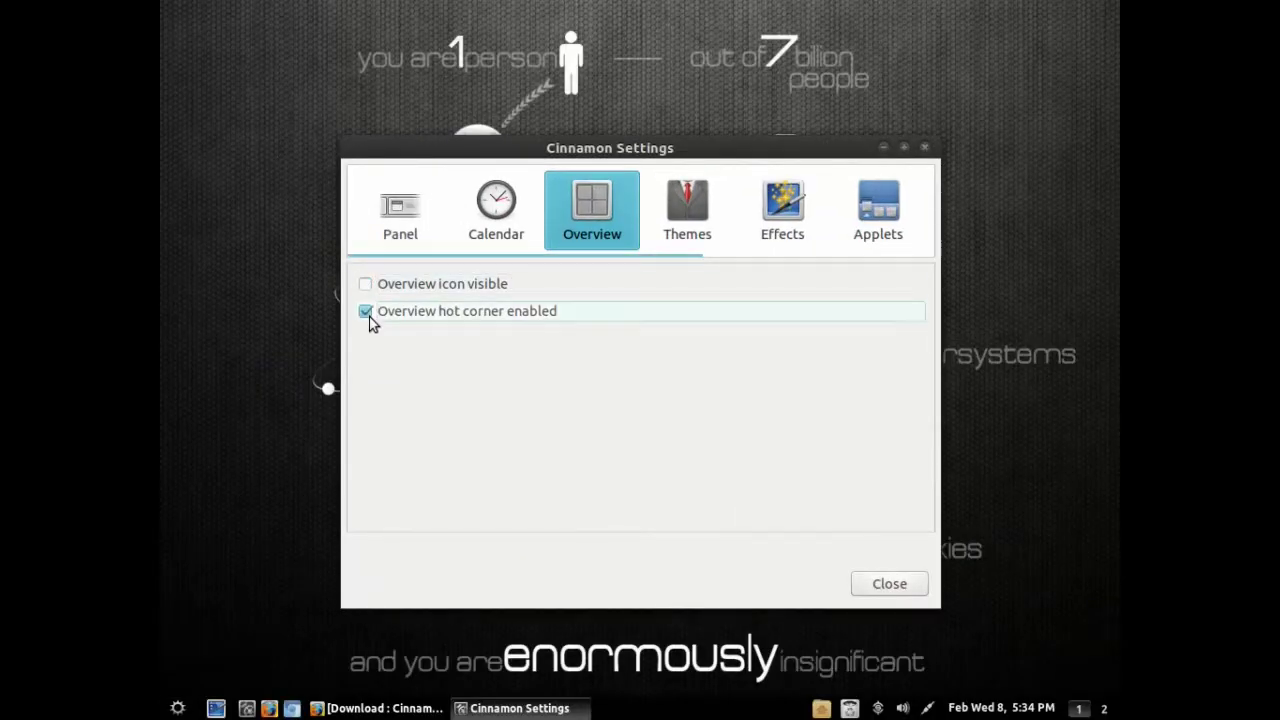
- Open the theme settings and try the Hacktivist, Minty-transparent and White Cinnamon themes
left_click(691, 224)
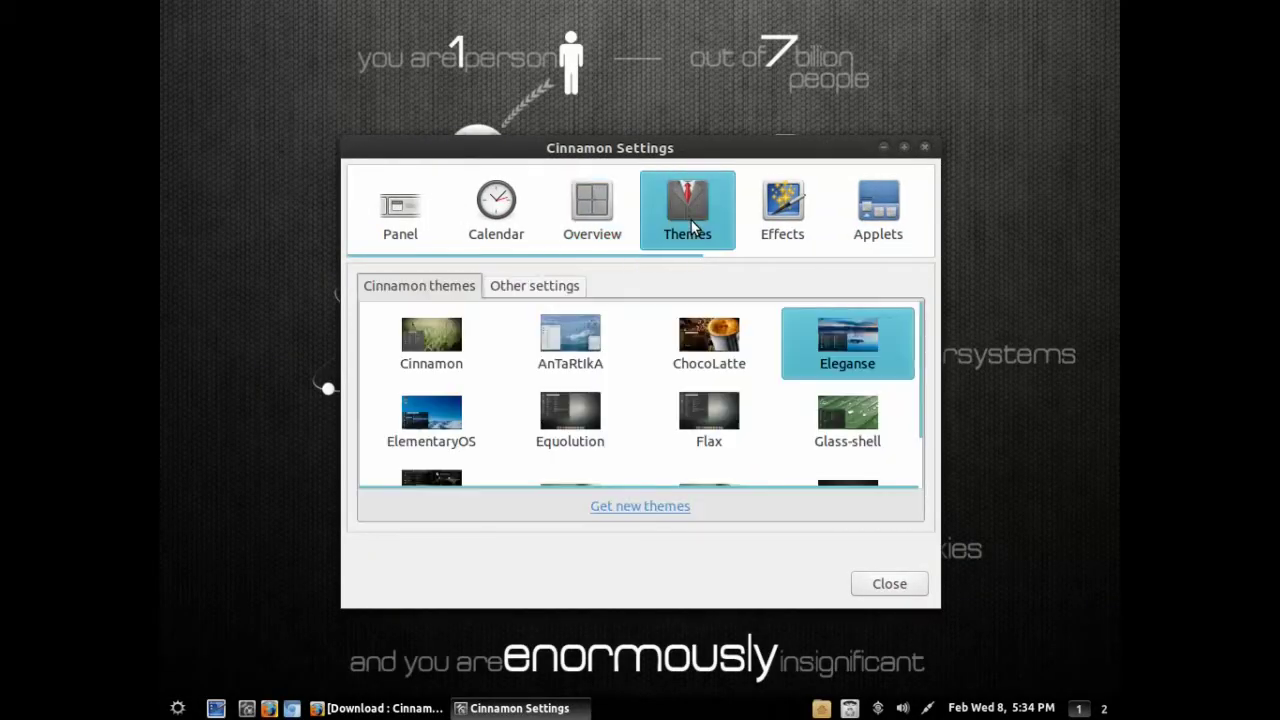
scroll(478, 357, "down", 2)
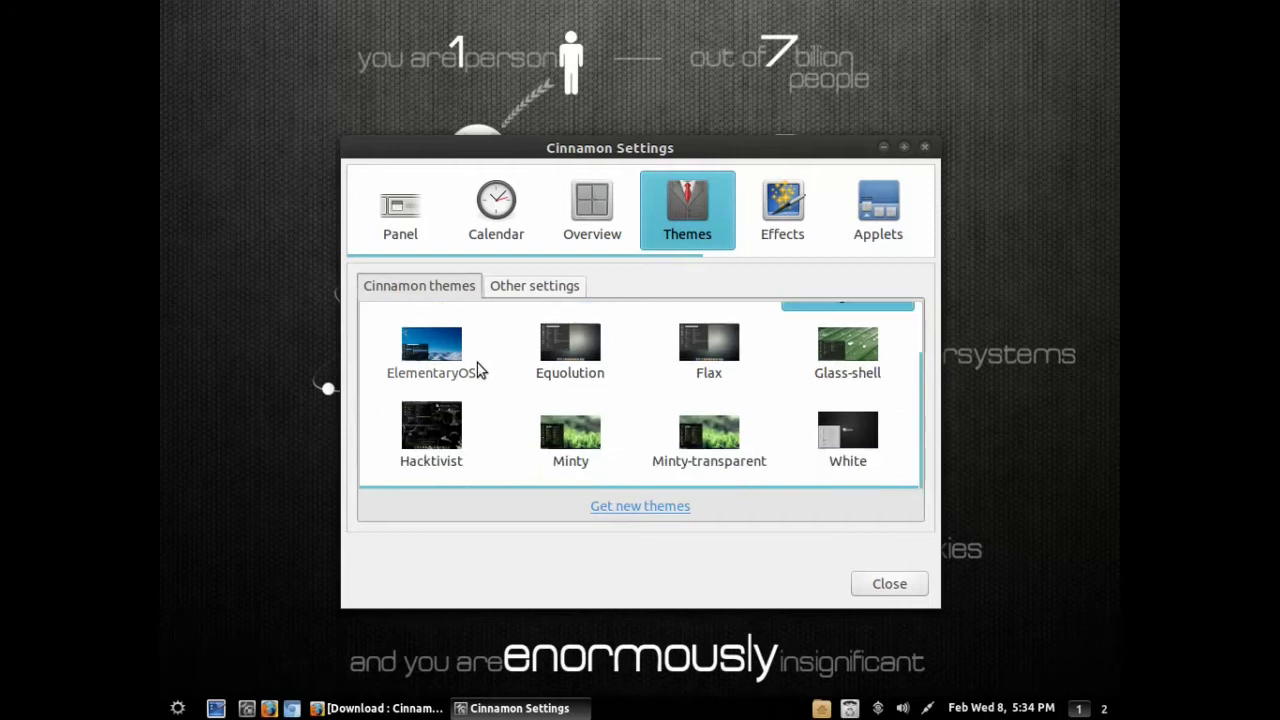
left_click(447, 430)
scroll(658, 440, "up", 1)
scroll(658, 440, "down", 1)
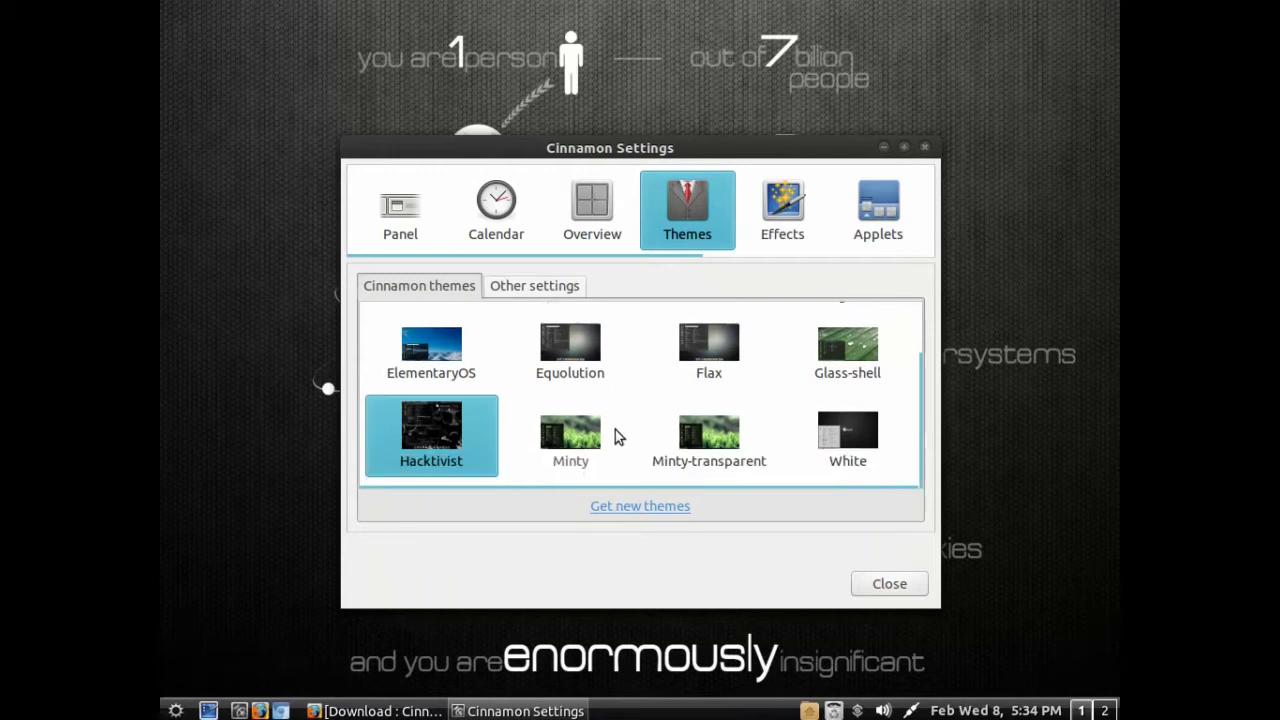
left_click(736, 450)
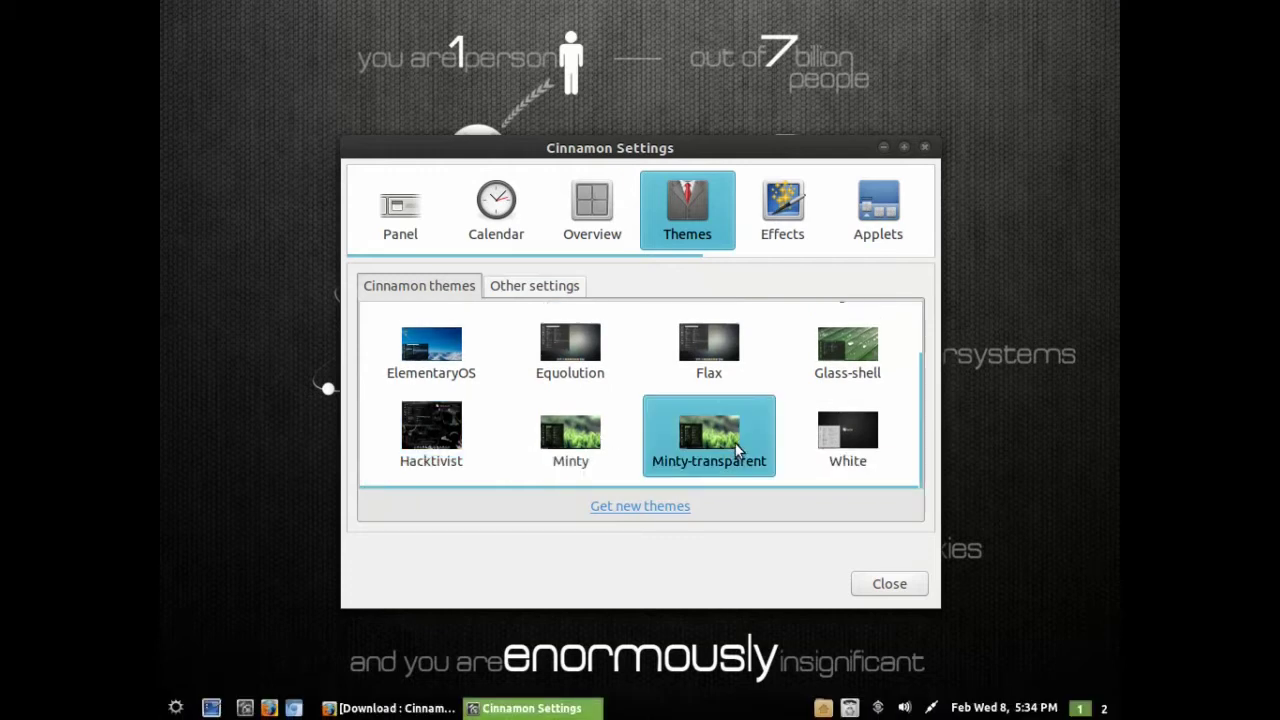
left_click(843, 452)
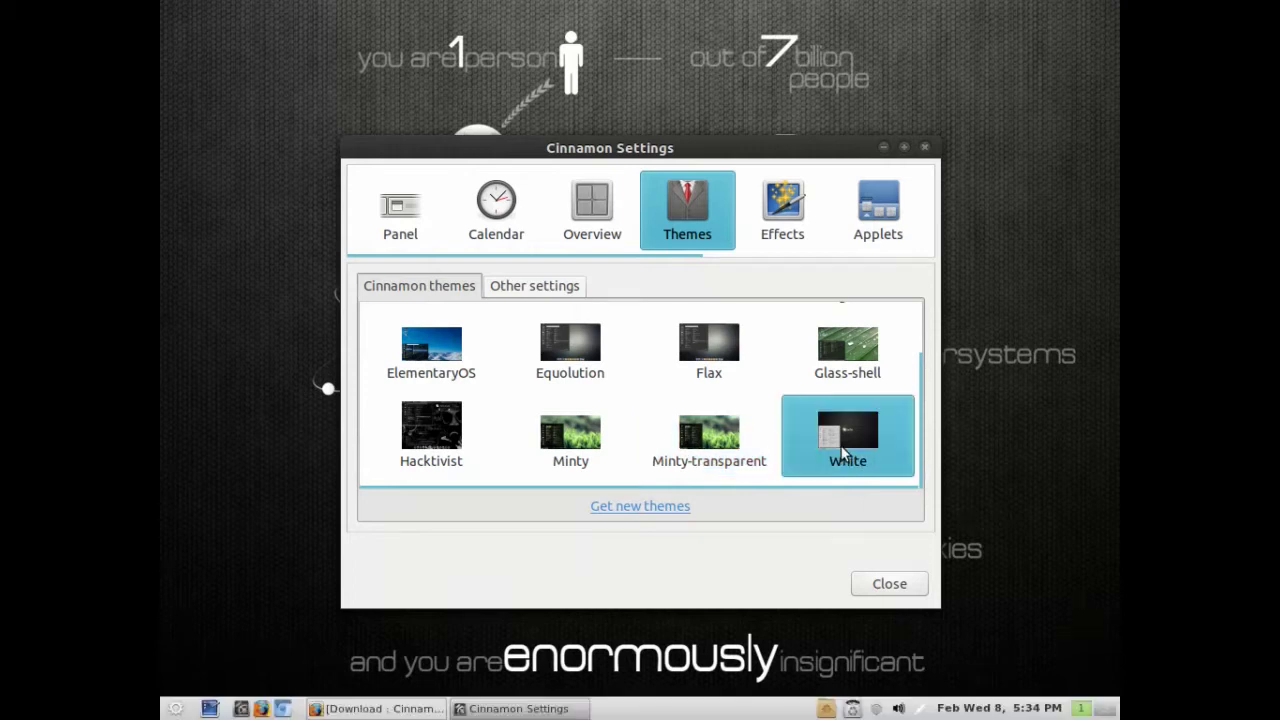
- Try the Cinnamon and Equolution themes and reapply the Eleganse theme
scroll(790, 440, "up", 1)
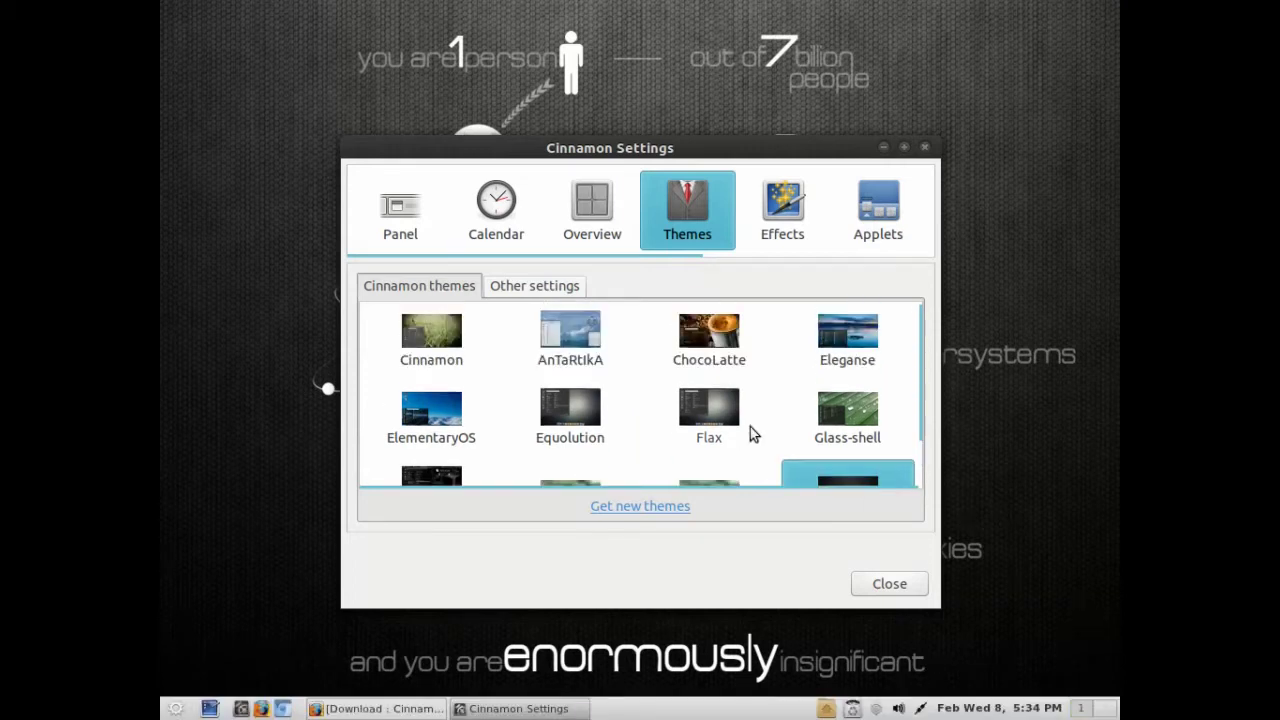
left_click(450, 355)
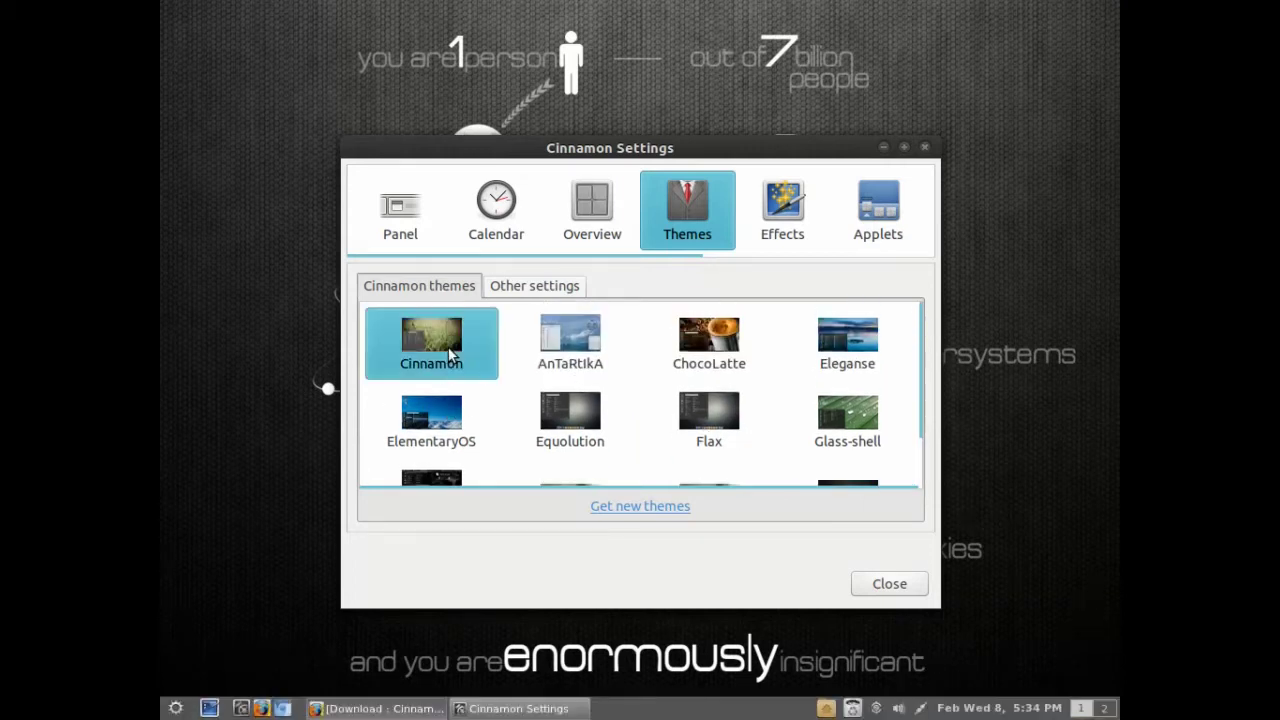
left_click(581, 415)
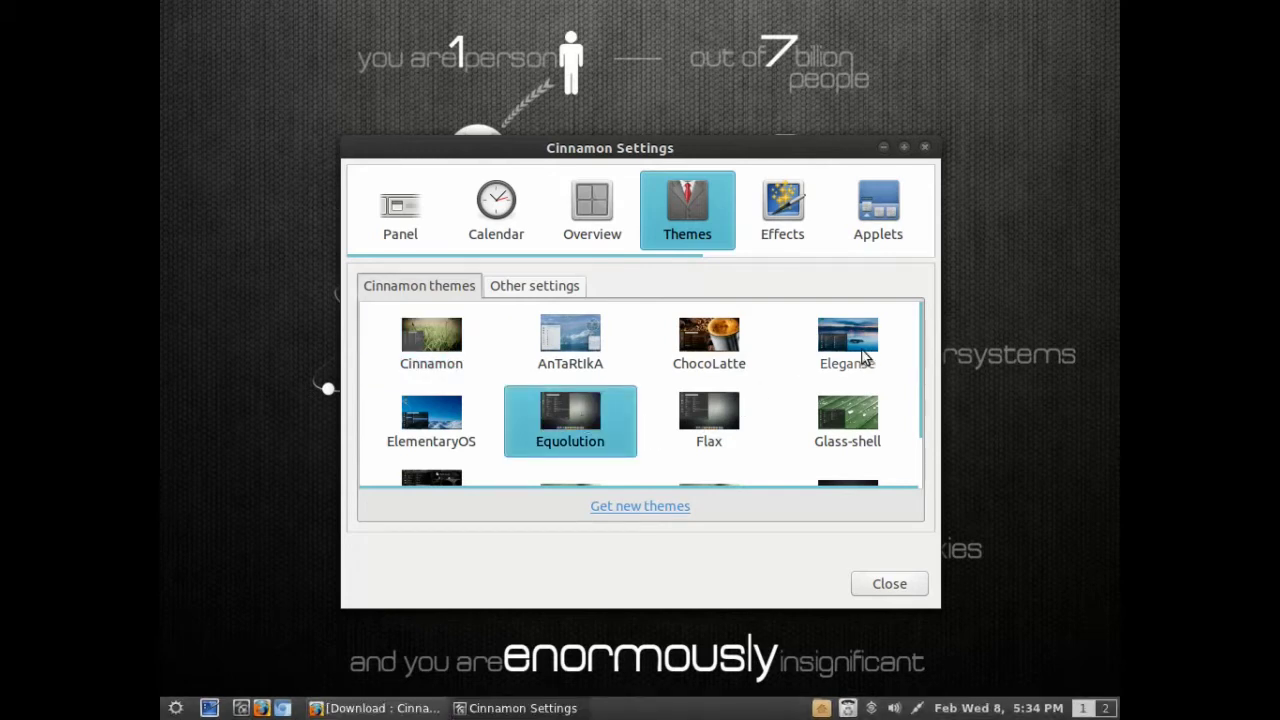
left_click(830, 355)
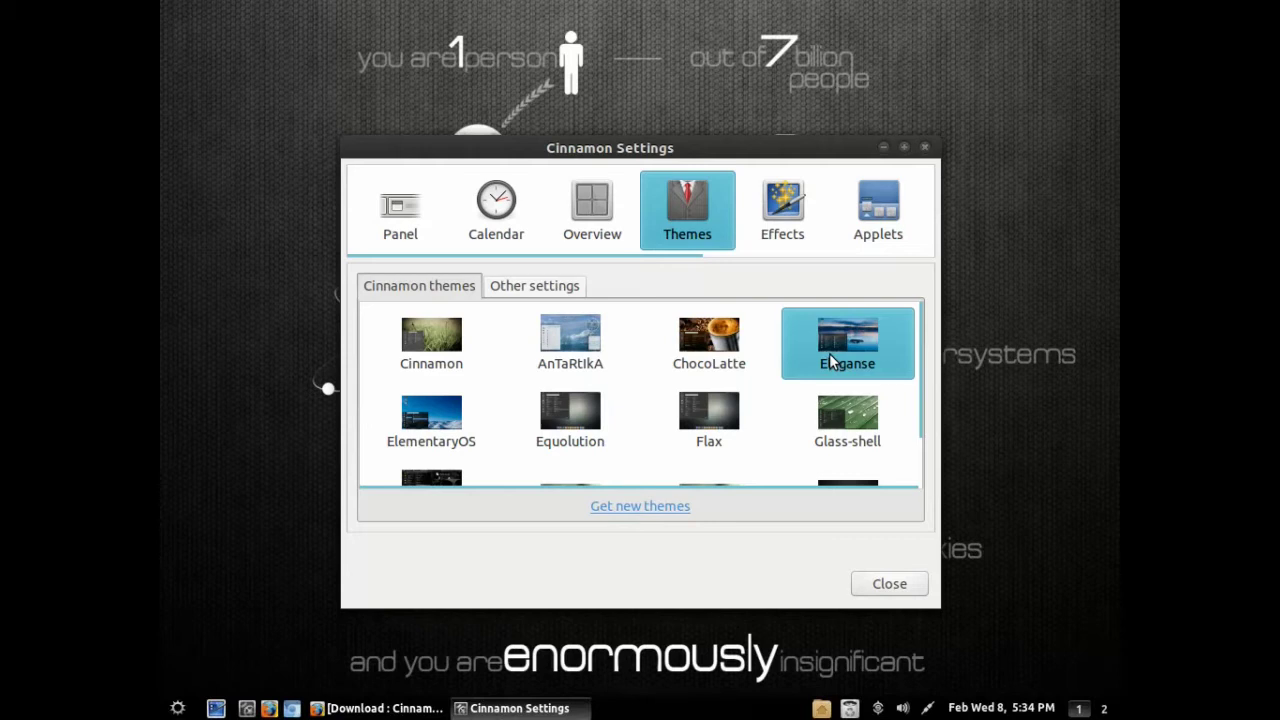
- Follow the link for getting new themes and open the Themes page of the Cinnamon website in Firefox
left_click(640, 506)
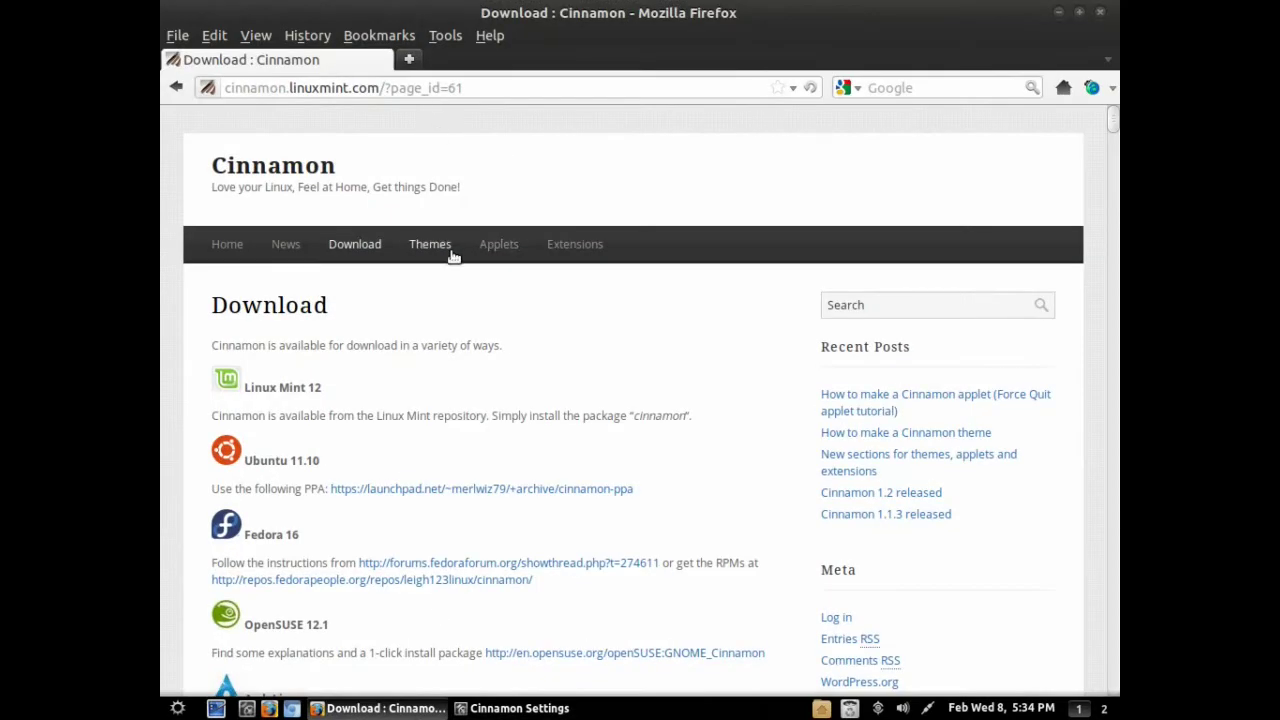
left_click(444, 248)
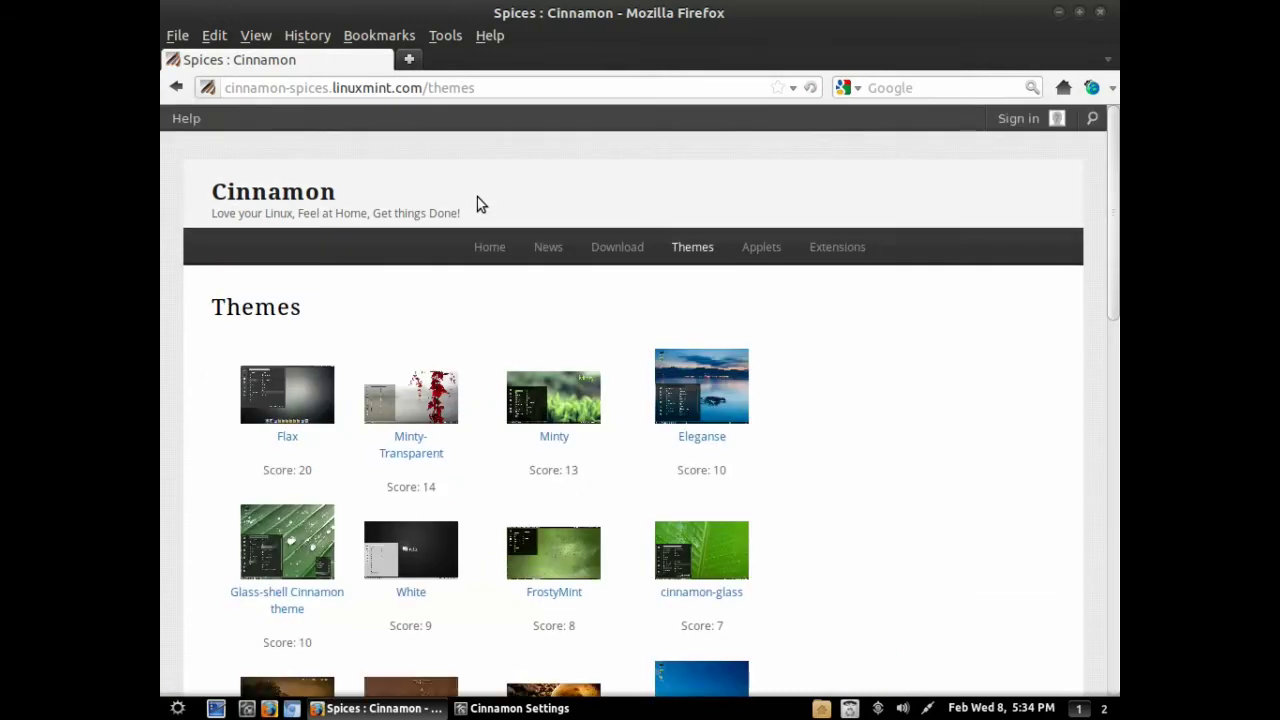
- Look through the themes offered on the Themes page and read the theme installation instructions at its end
scroll(481, 367, "down", 10)
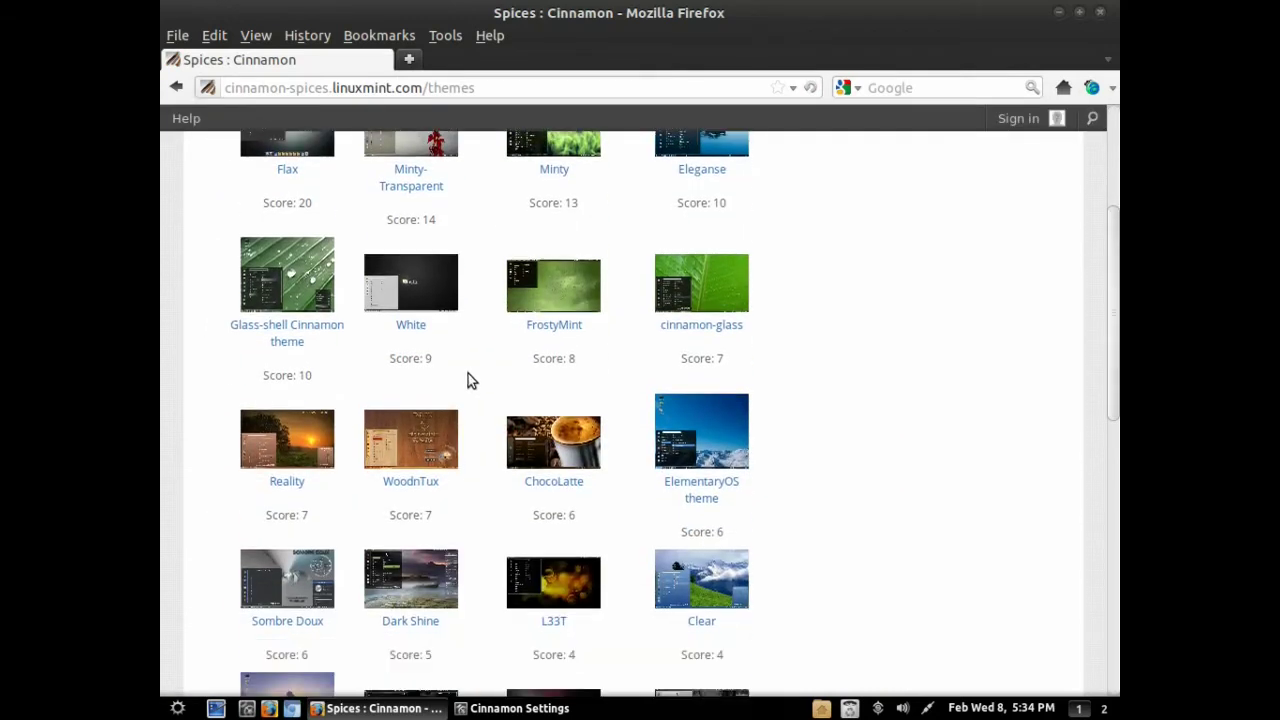
scroll(453, 366, "down", 9)
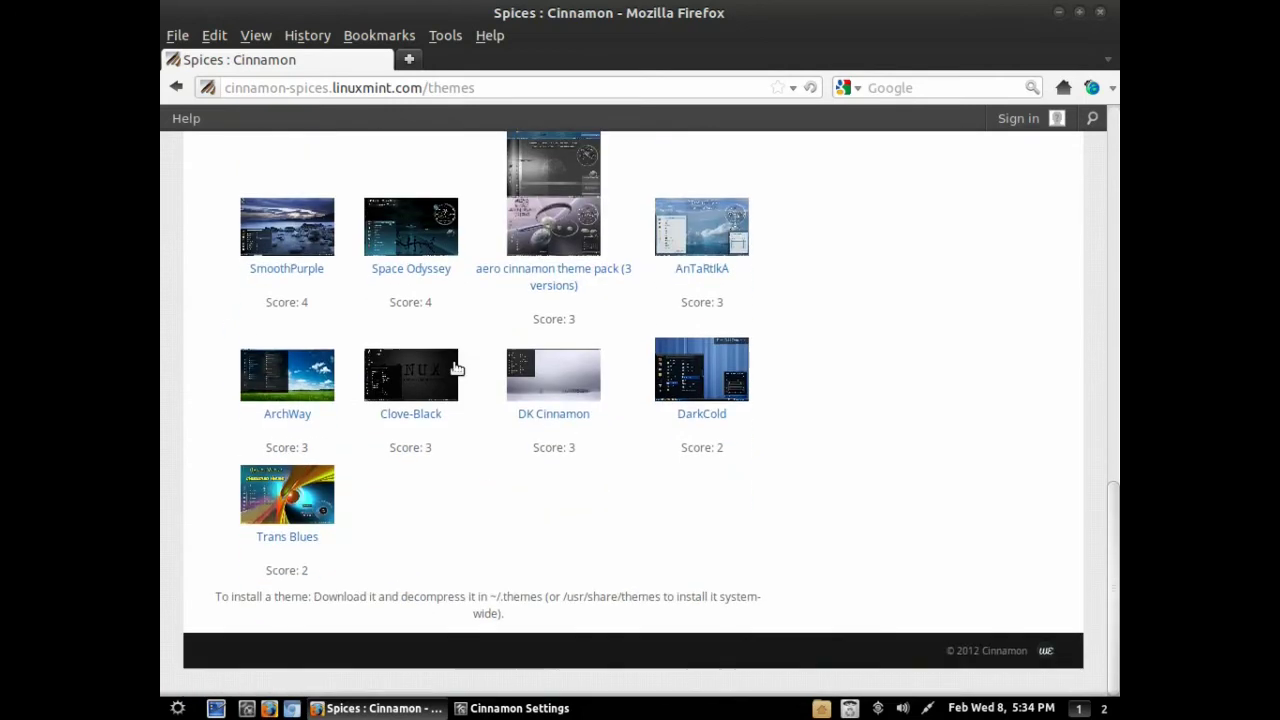
left_click_drag(220, 597, 490, 628)
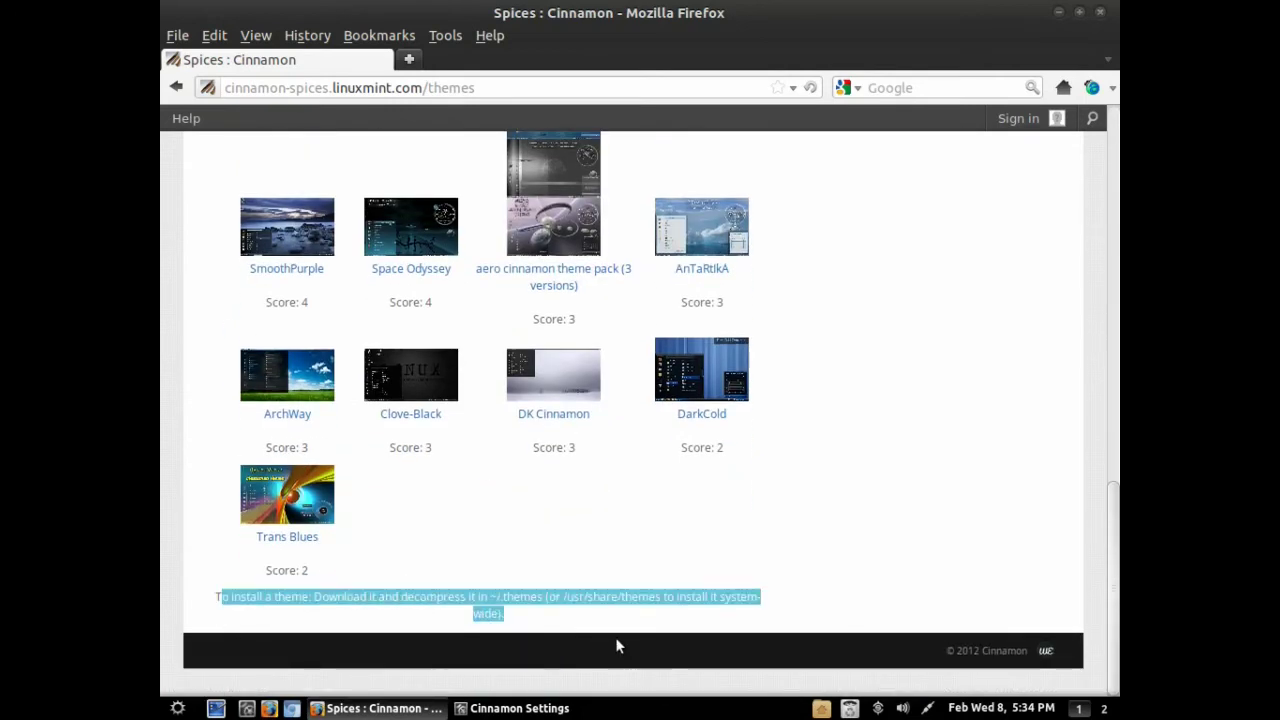
left_click(851, 583)
scroll(689, 531, "up", 10)
scroll(693, 535, "up", 8)
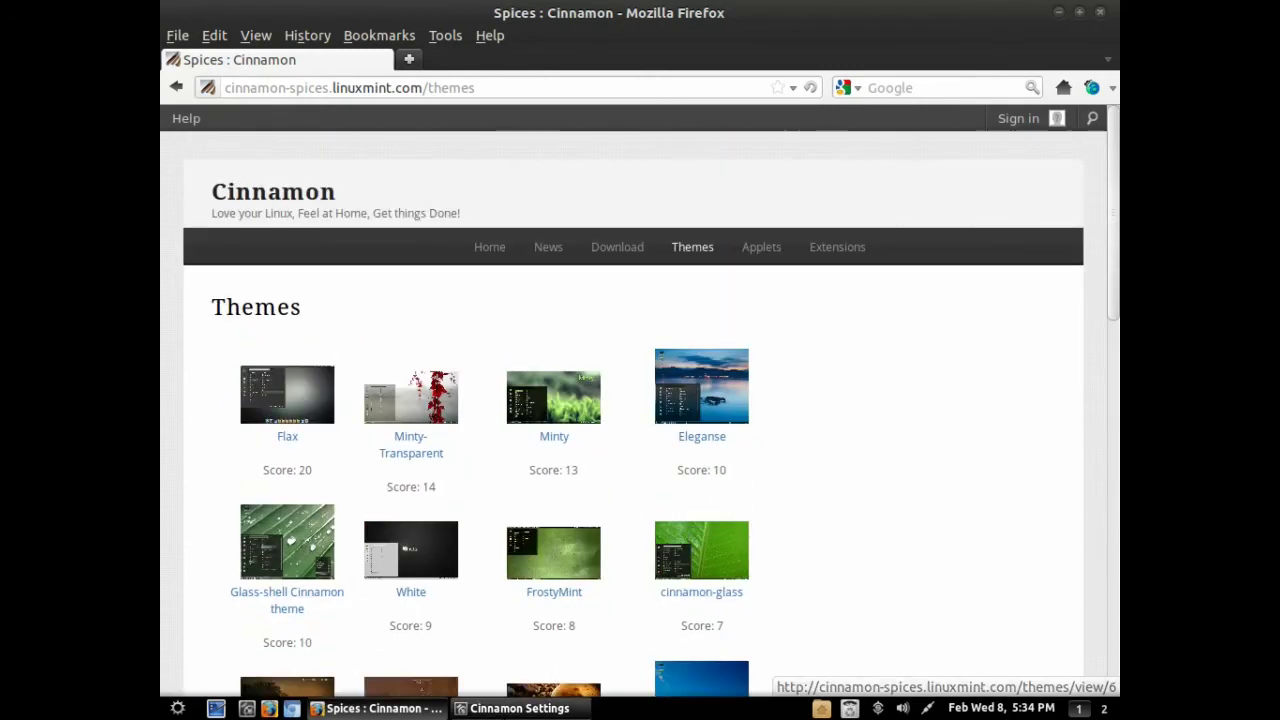
- Switch to Cinnamon Settings and review the other theme settings and the desktop effects settings
key("alt+Tab")
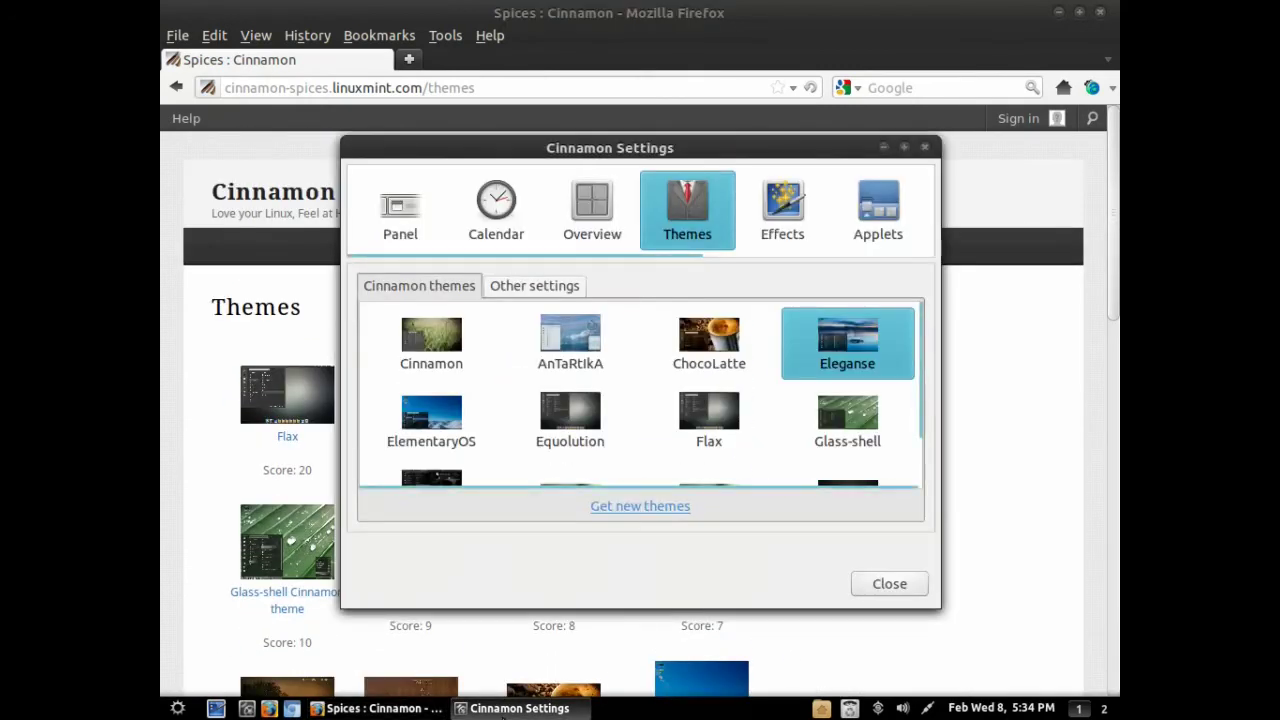
left_click(532, 290)
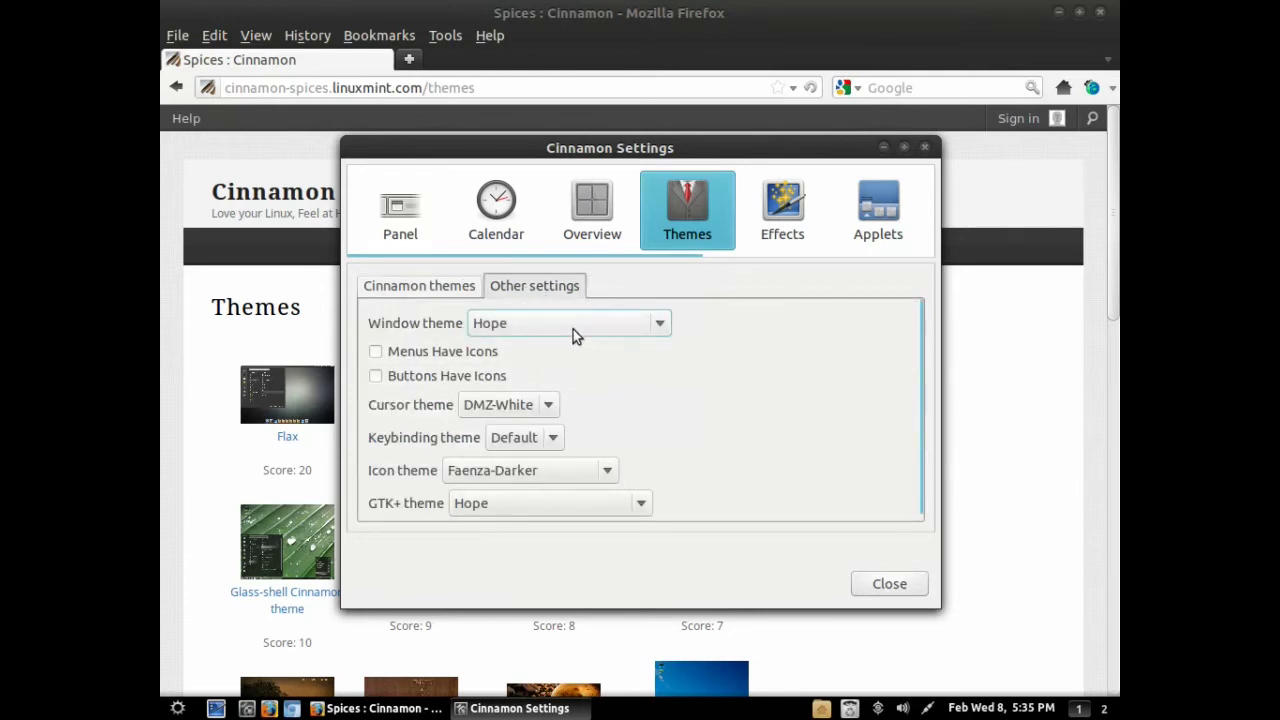
left_click(433, 291)
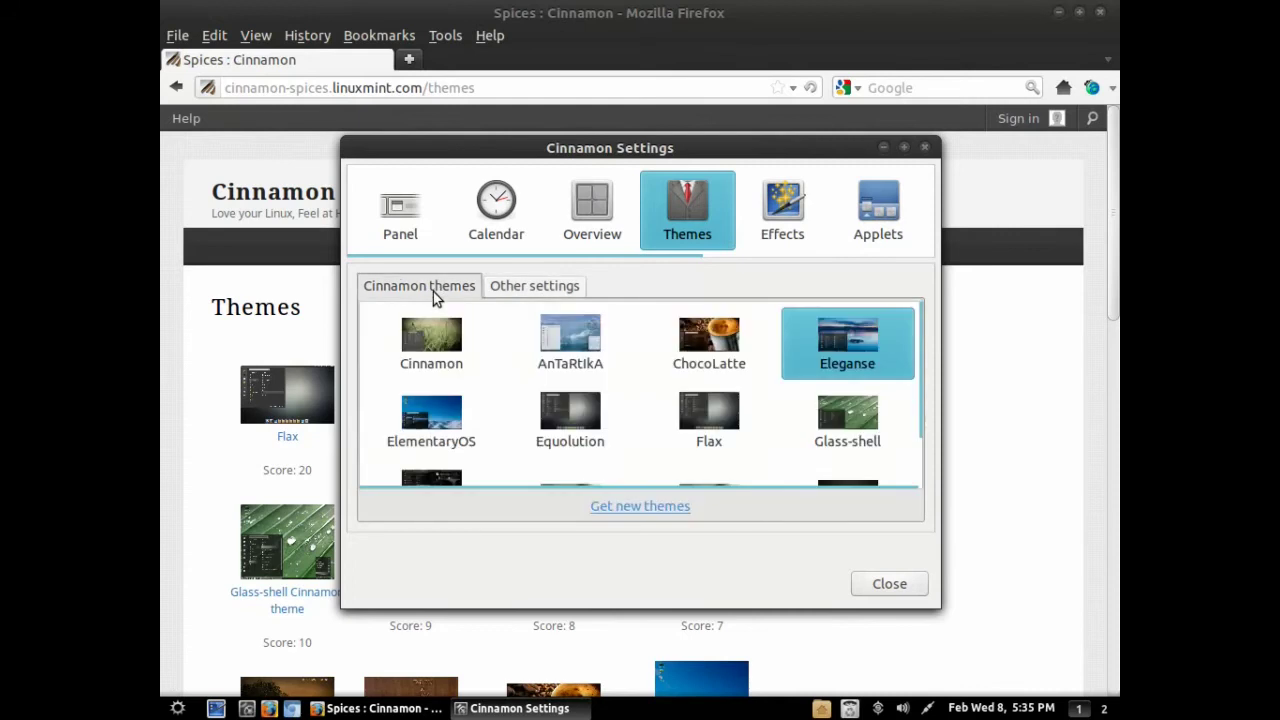
left_click(776, 234)
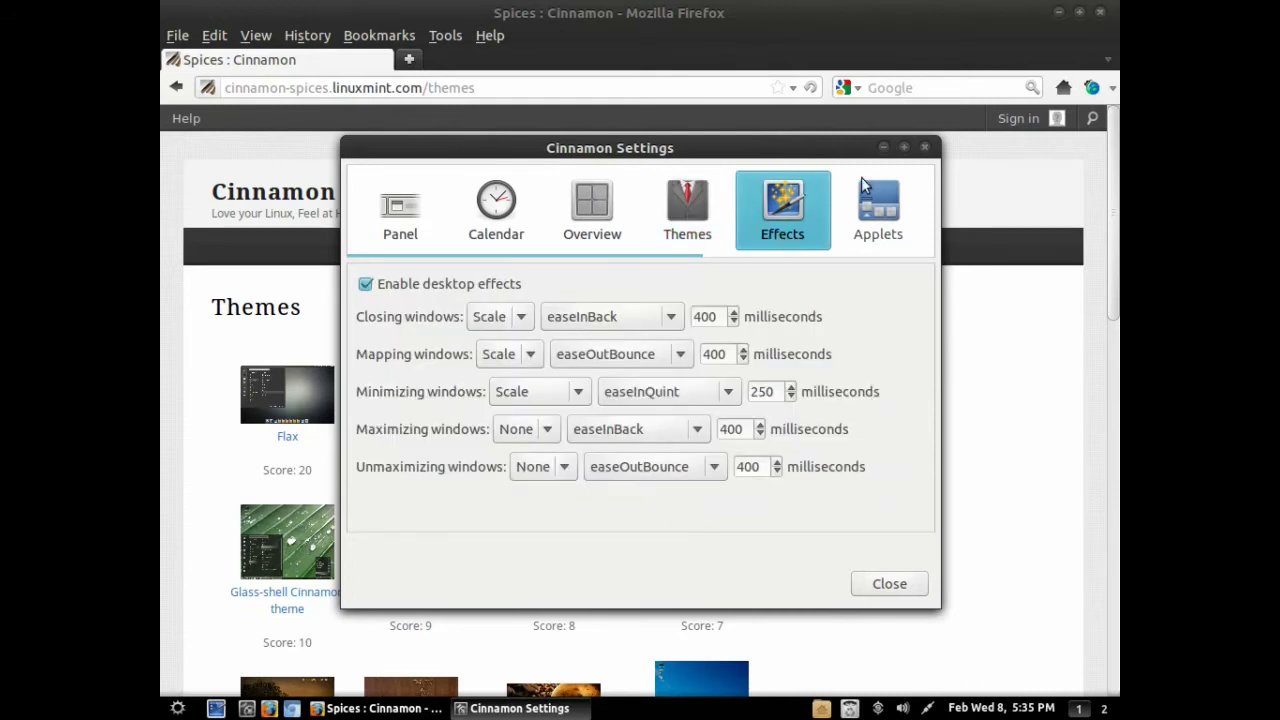
- Minimize the Cinnamon Settings and Firefox windows, and restore Cinnamon Settings to demonstrate the window effects
left_click(883, 147)
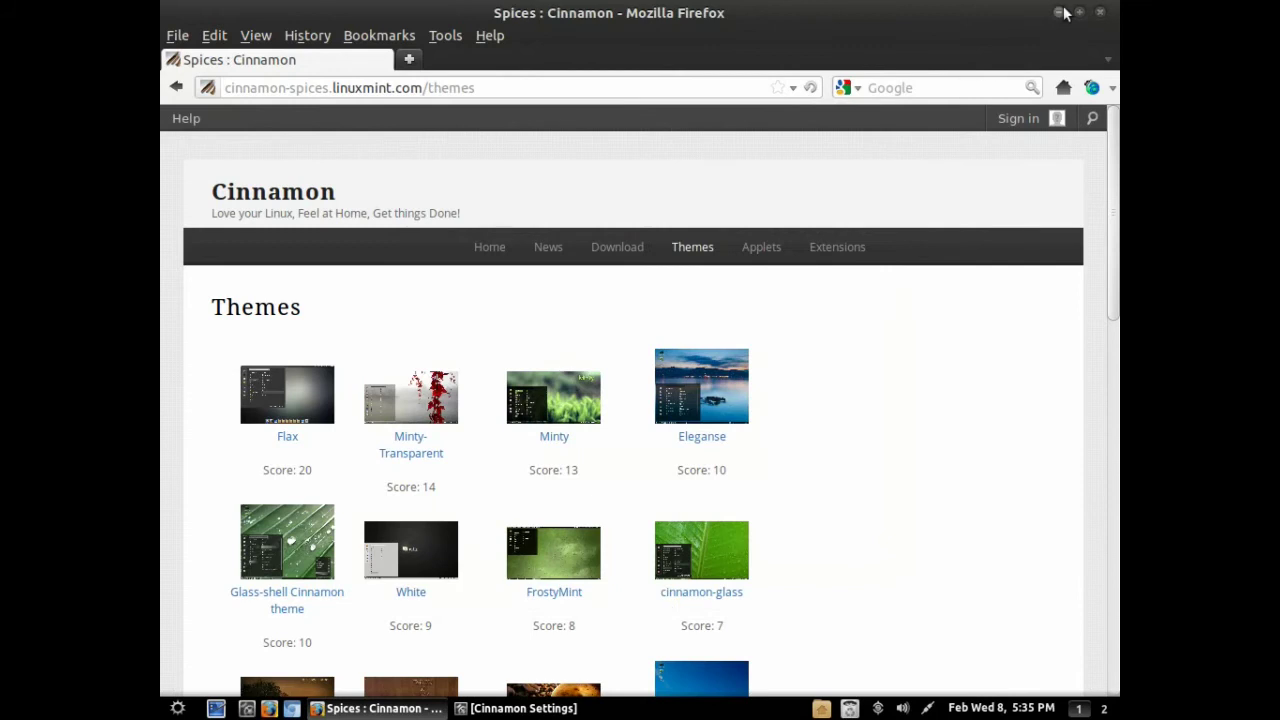
left_click(1058, 12)
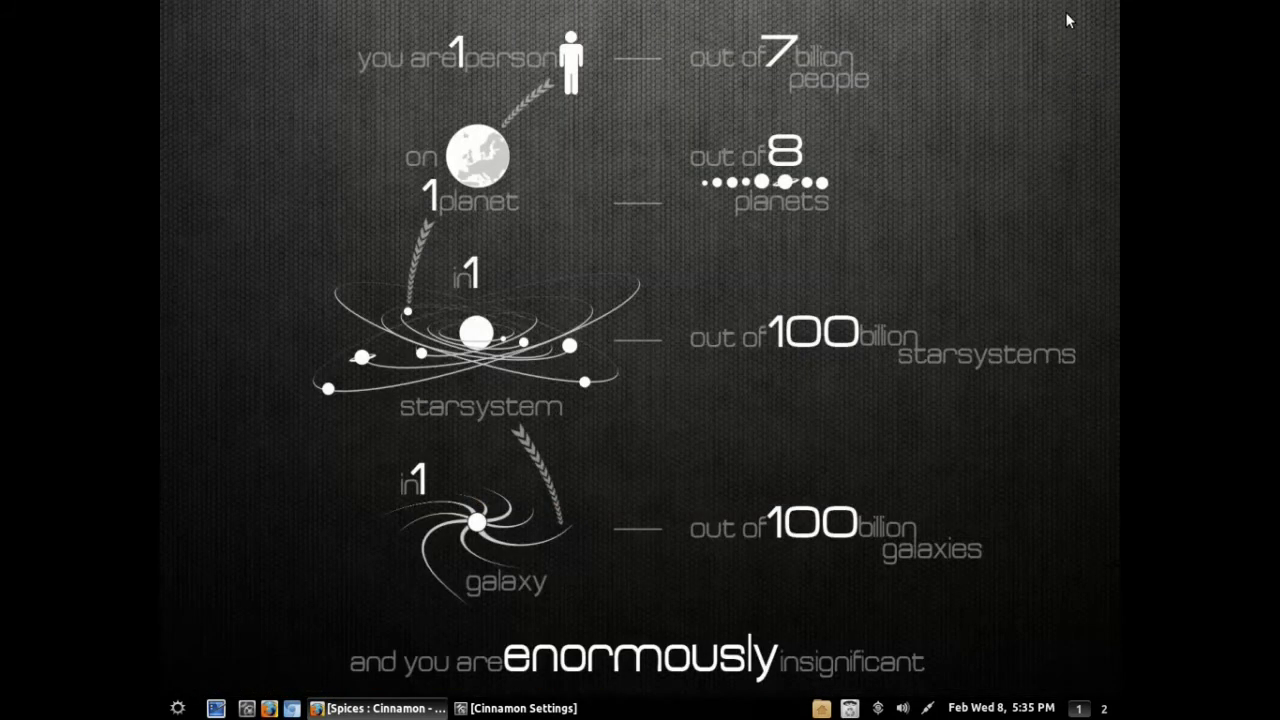
left_click(553, 712)
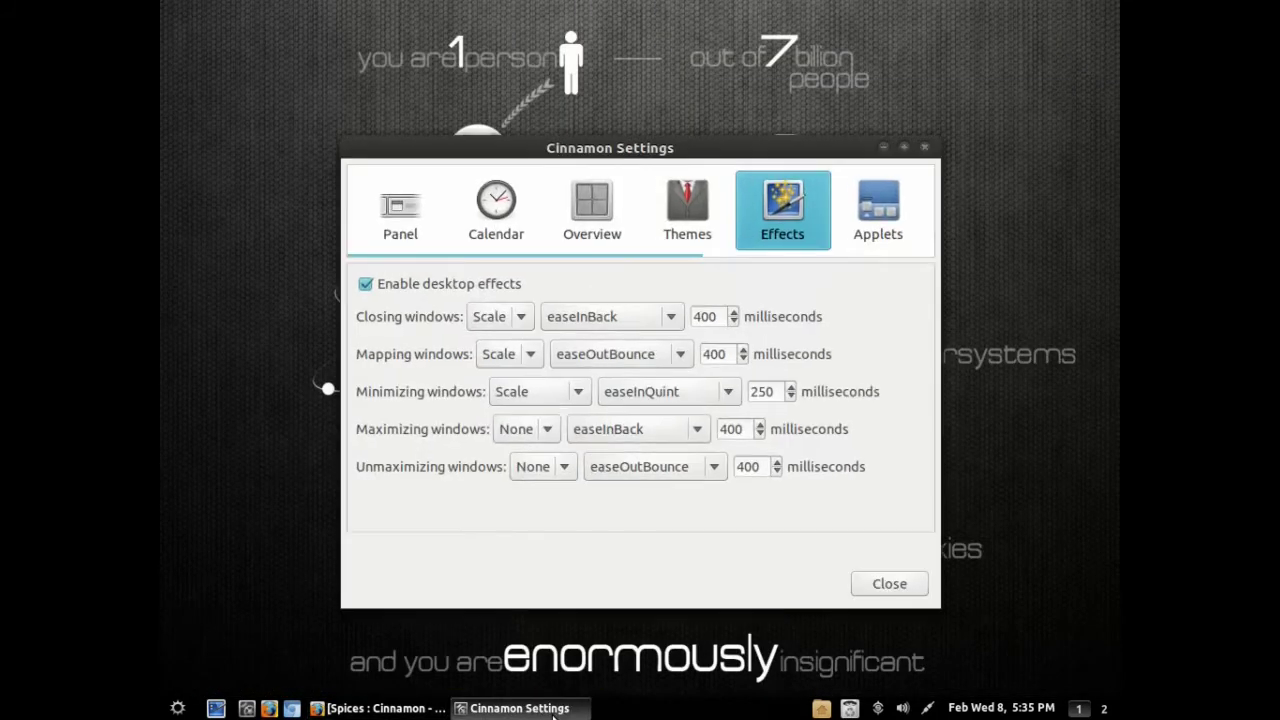
- Open the applet settings and toggle the Trash and Places applets off and back on
left_click(884, 230)
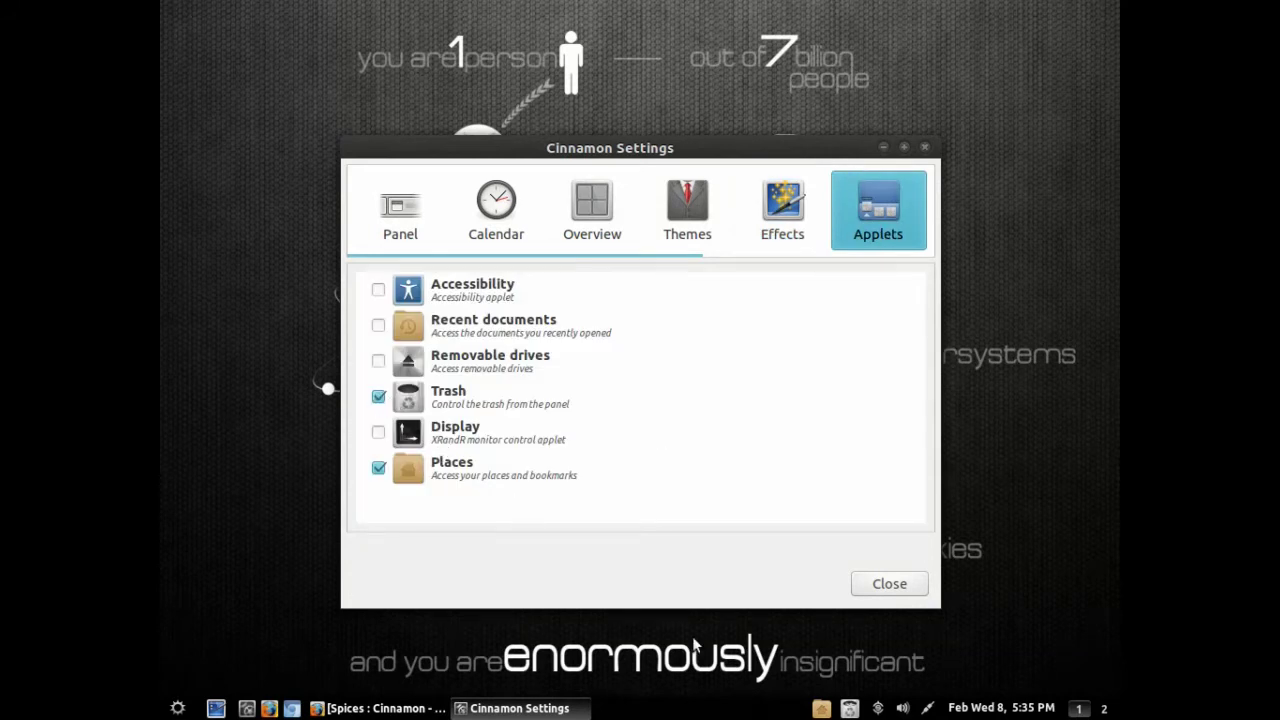
left_click(379, 397)
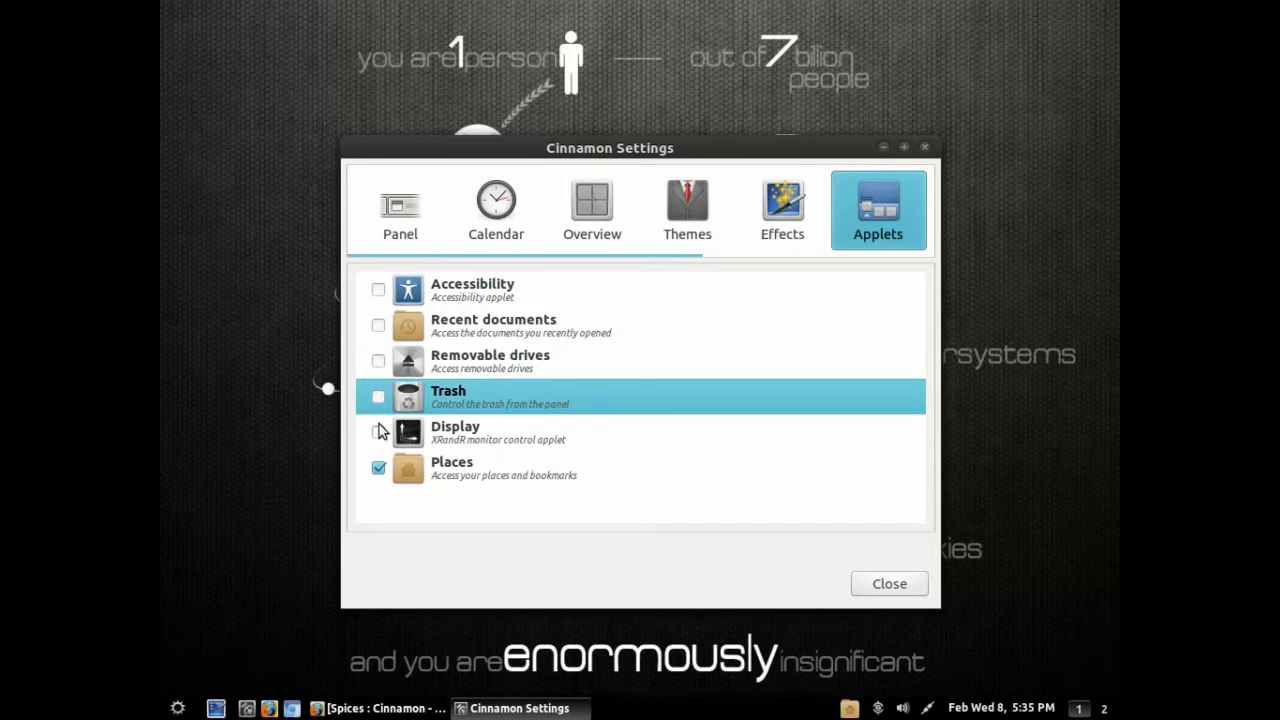
left_click(384, 467)
left_click(378, 398)
left_click(380, 468)
left_click(382, 468)
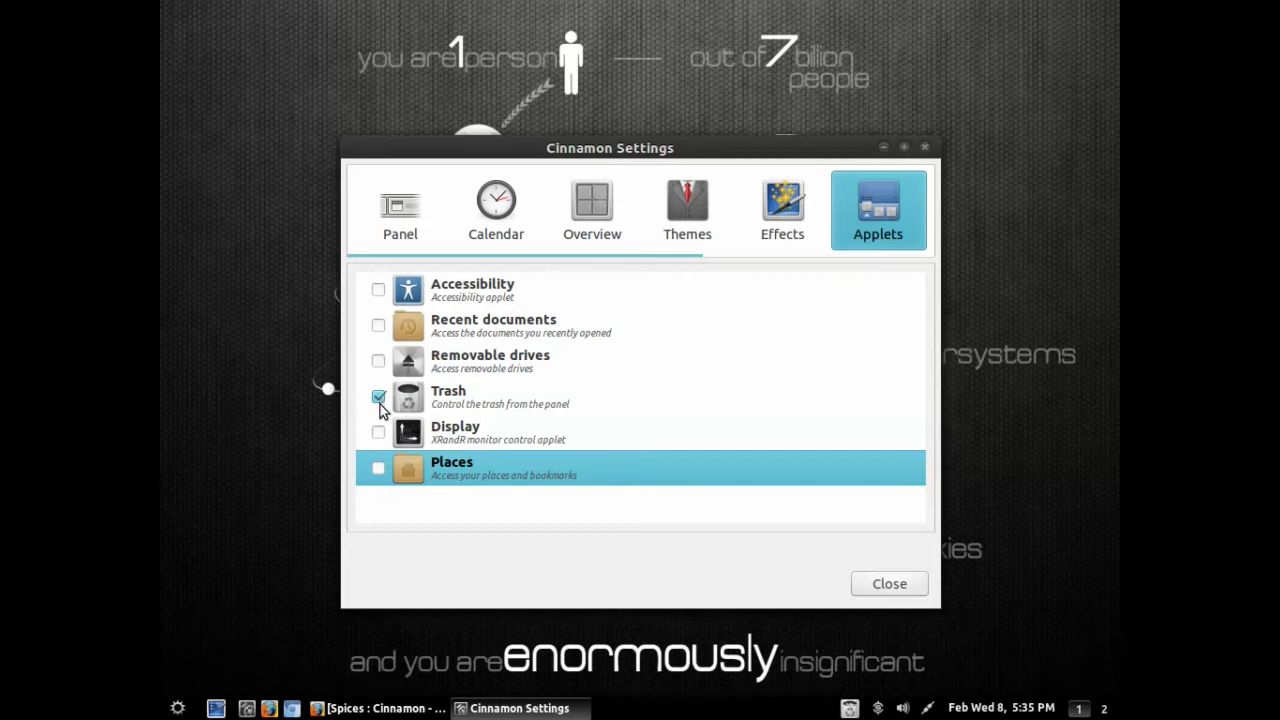
left_click(379, 398)
left_click(379, 468)
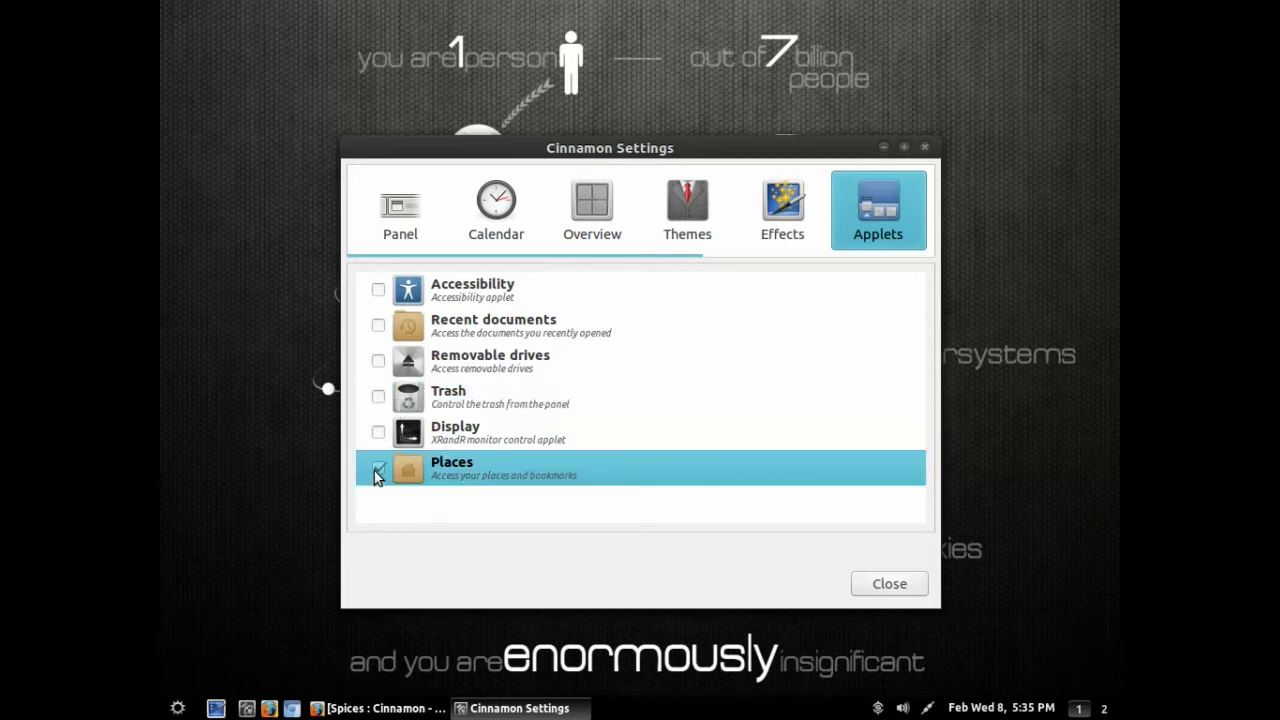
left_click(379, 397)
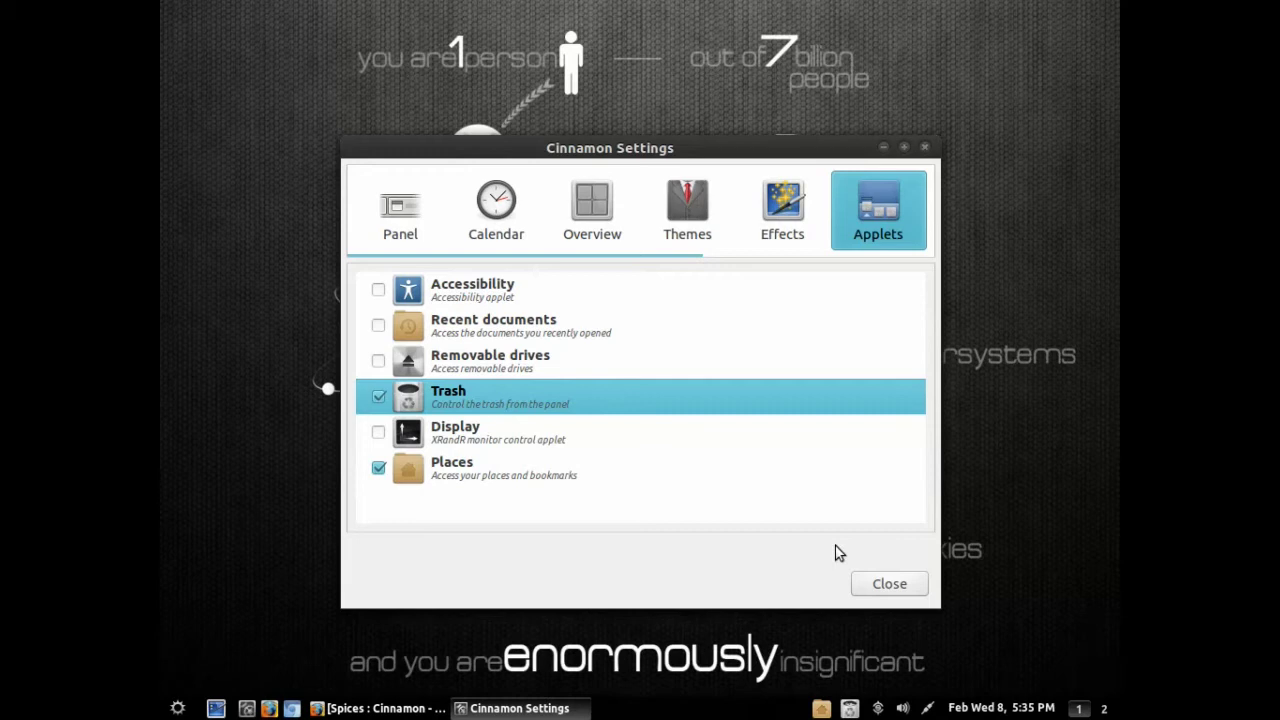
- Minimize Cinnamon Settings, view the Home Folder through the Places applet, and minimize the folder window
left_click(538, 708)
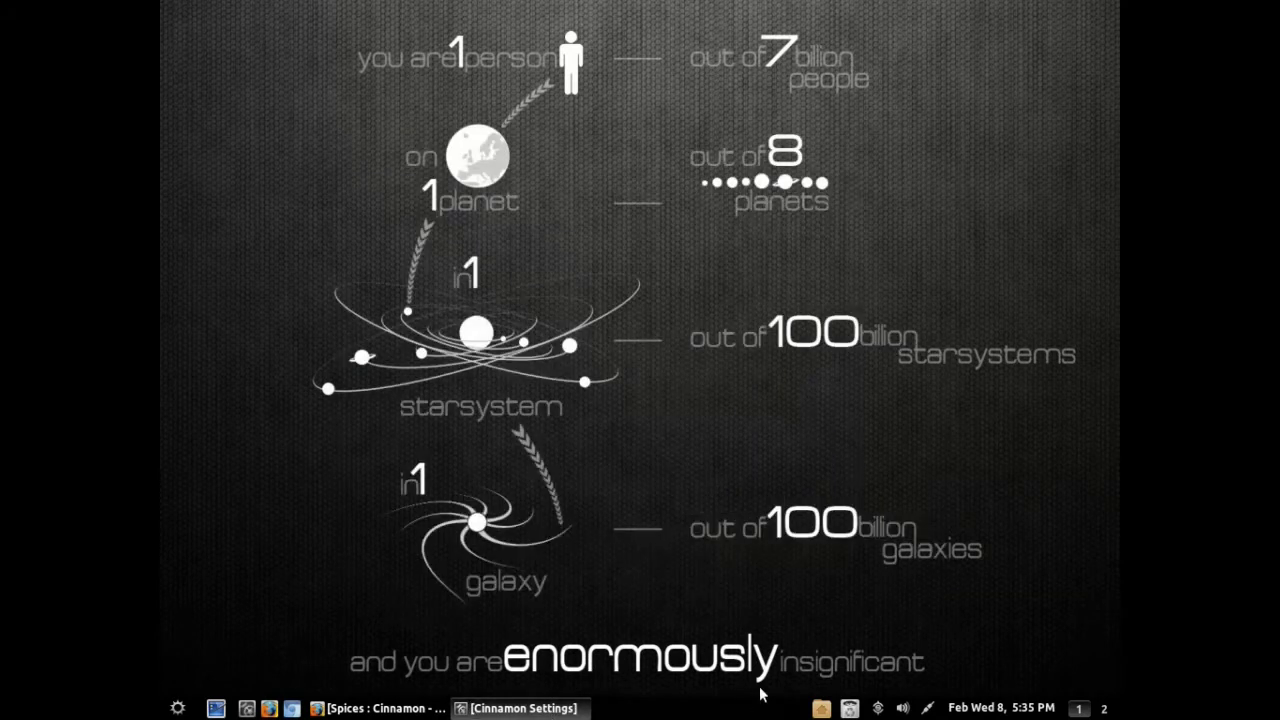
left_click(819, 708)
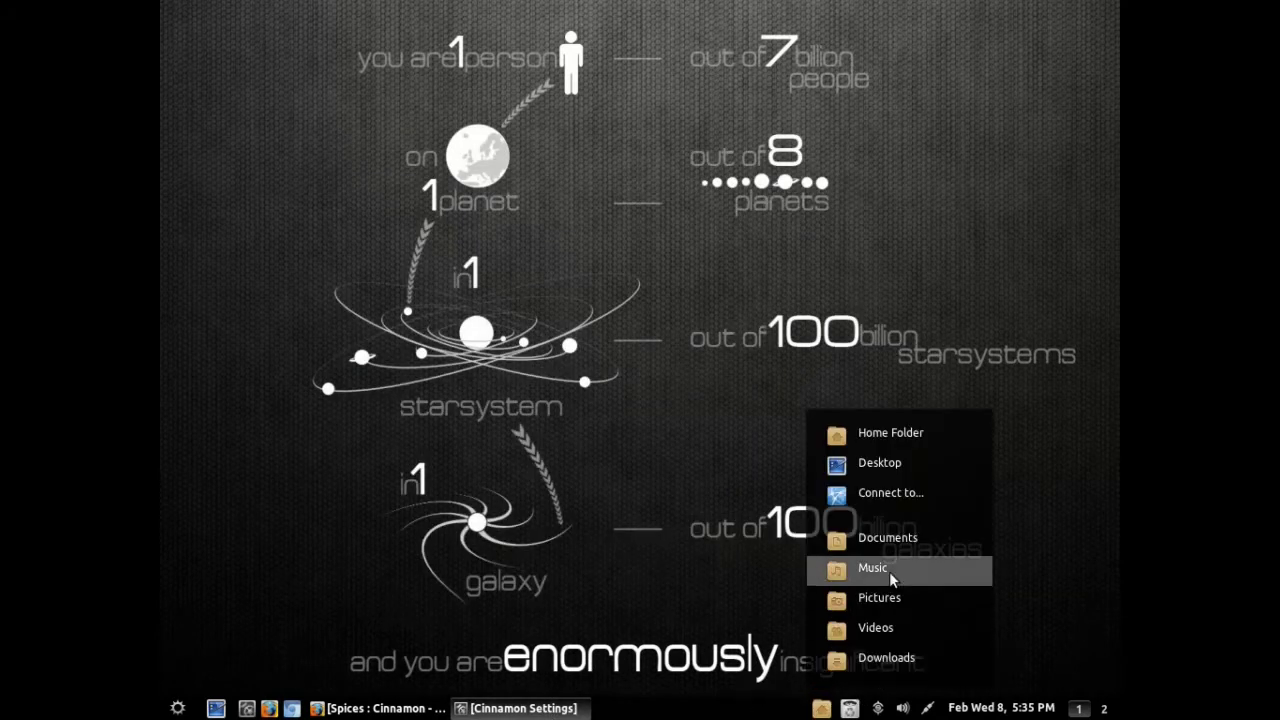
left_click(862, 439)
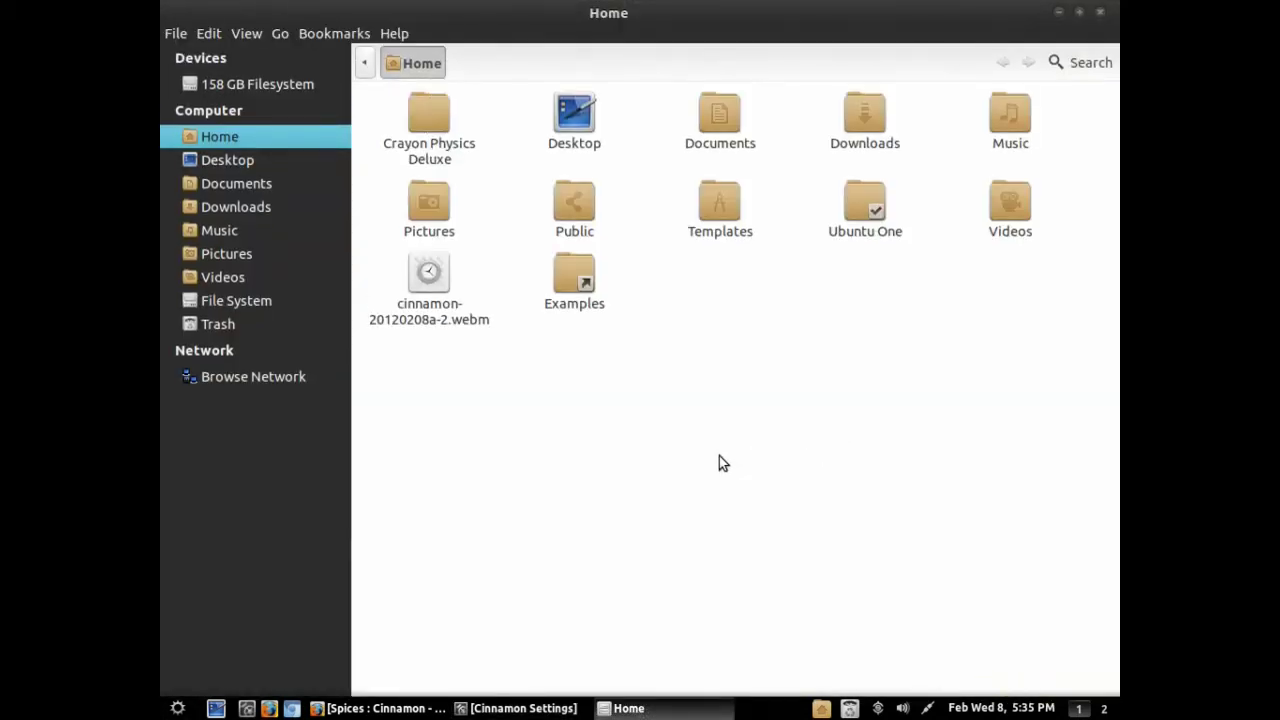
left_click(674, 712)
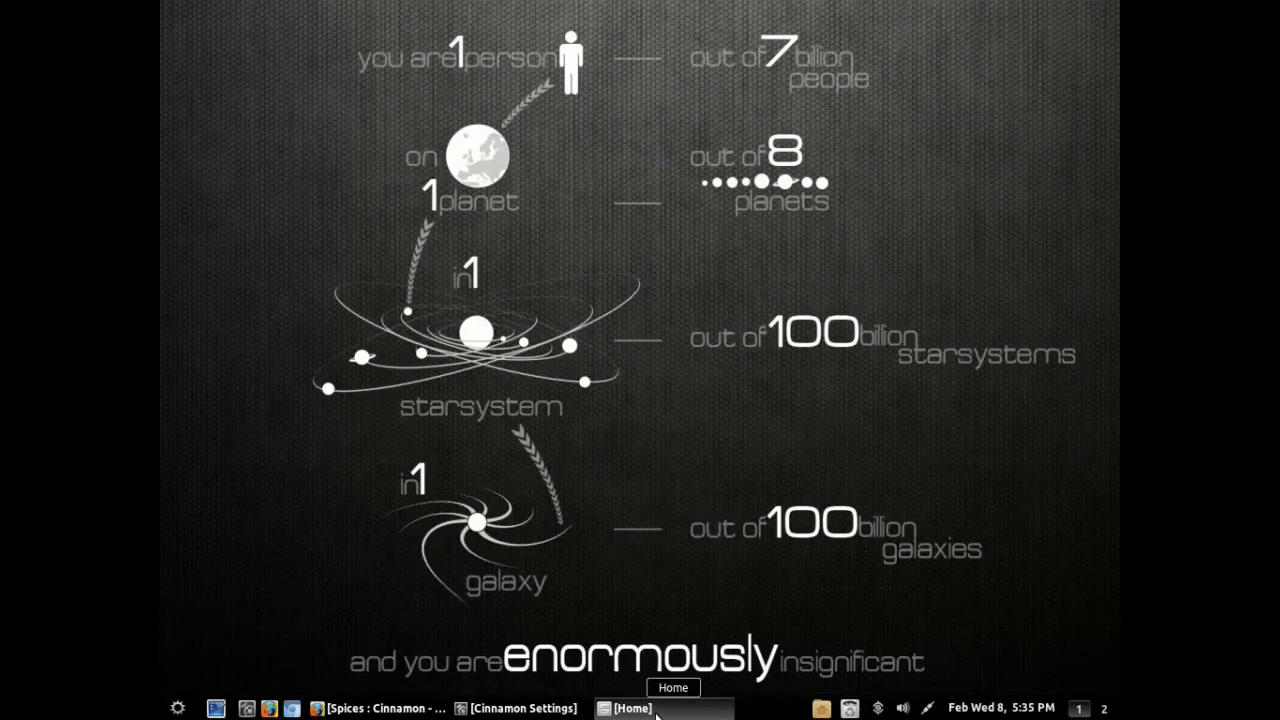
- View the installed extensions in Cinnamon Settings and the Extensions page of the Cinnamon website in Firefox
left_click(520, 708)
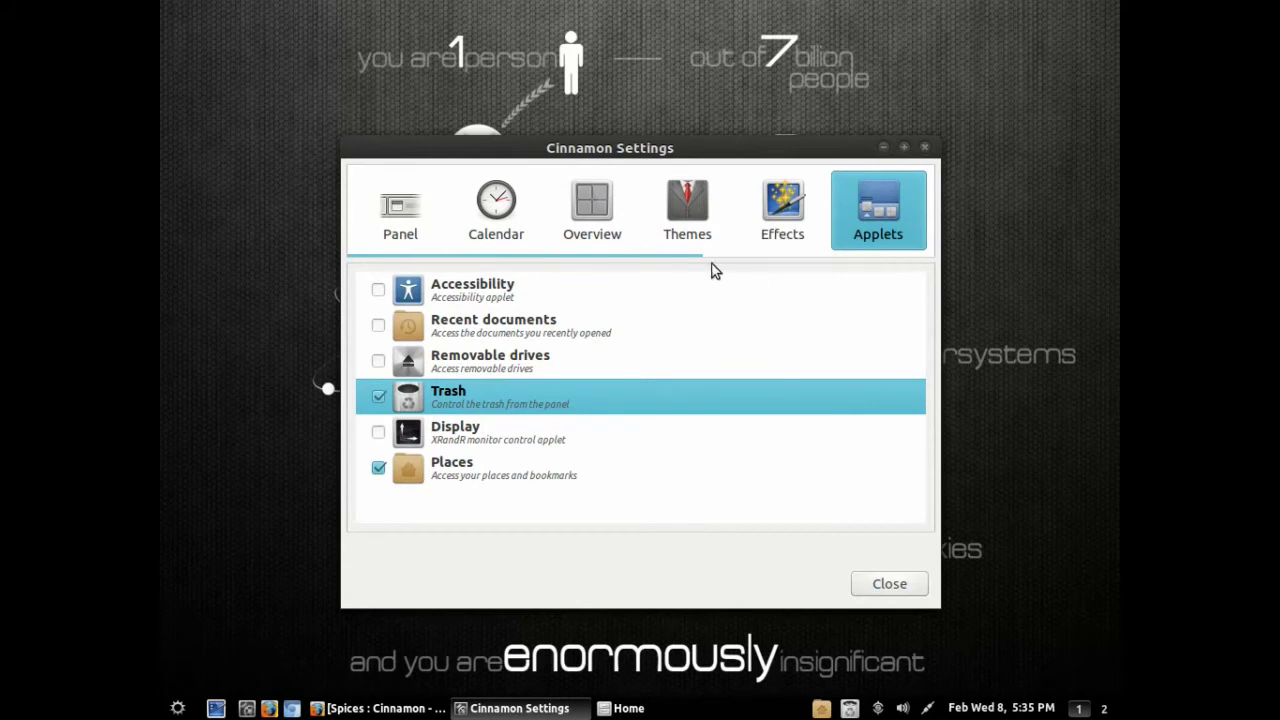
left_click_drag(686, 263, 809, 263)
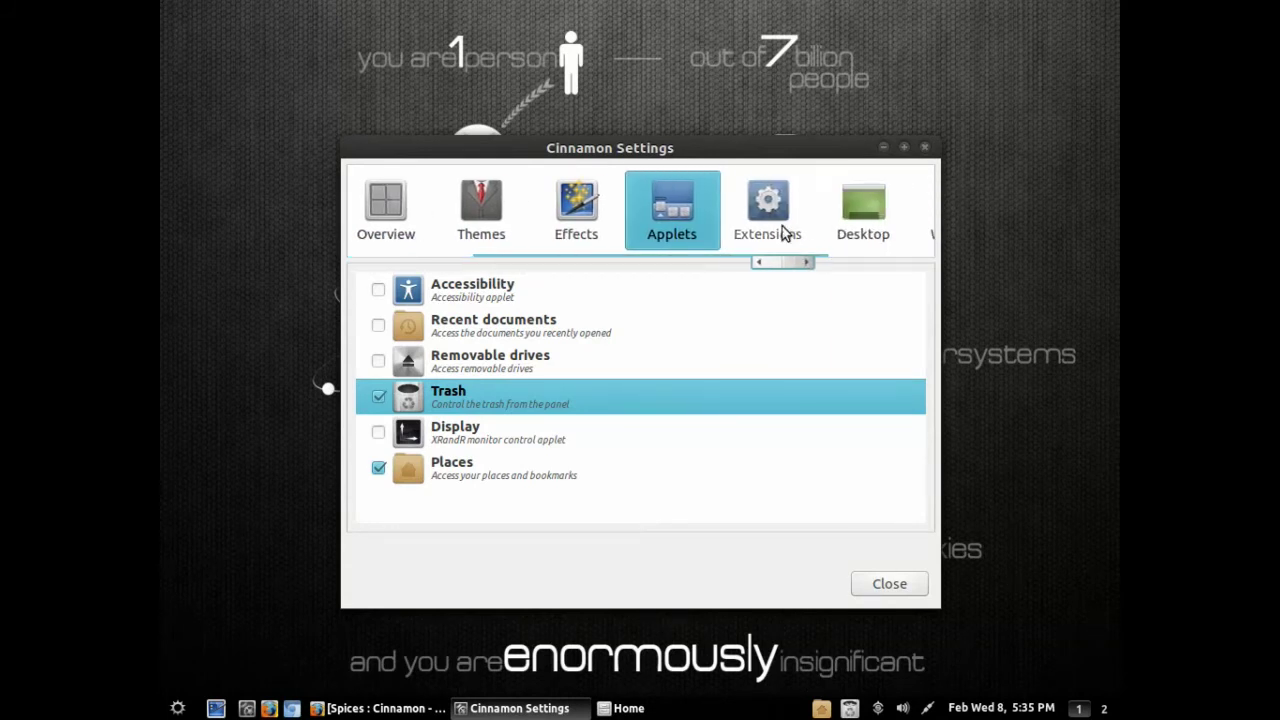
left_click(780, 230)
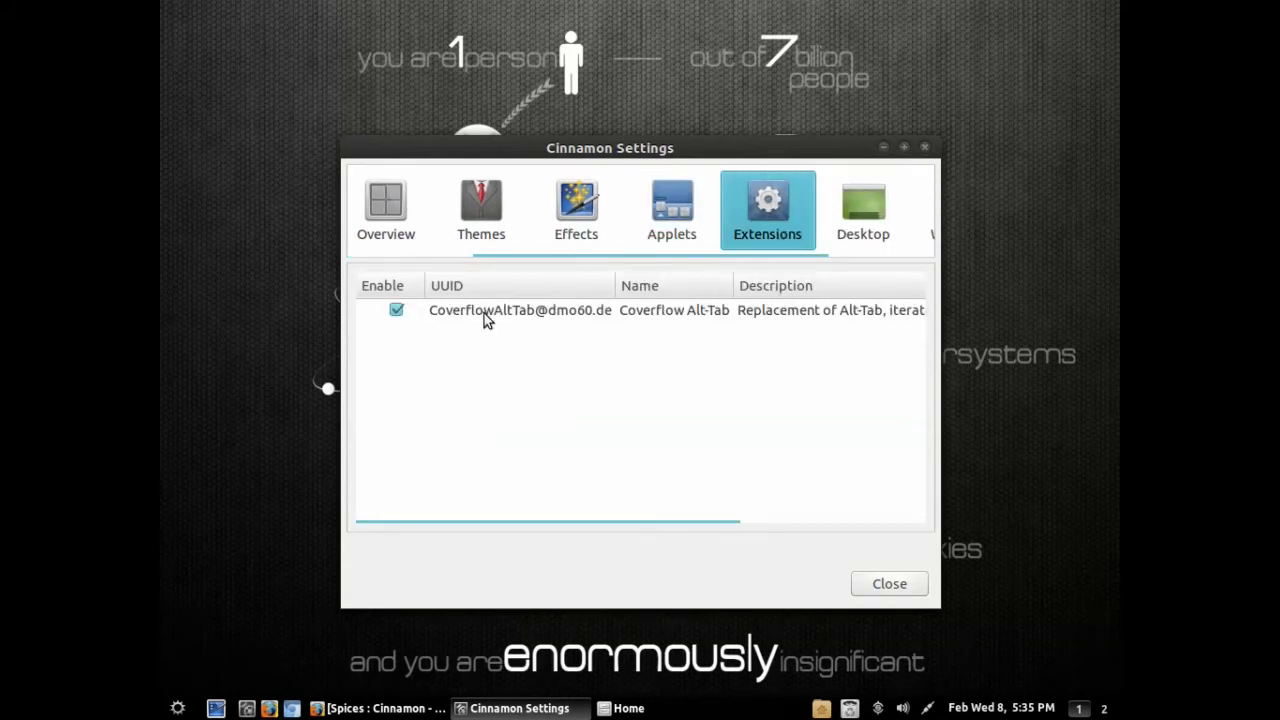
left_click(380, 708)
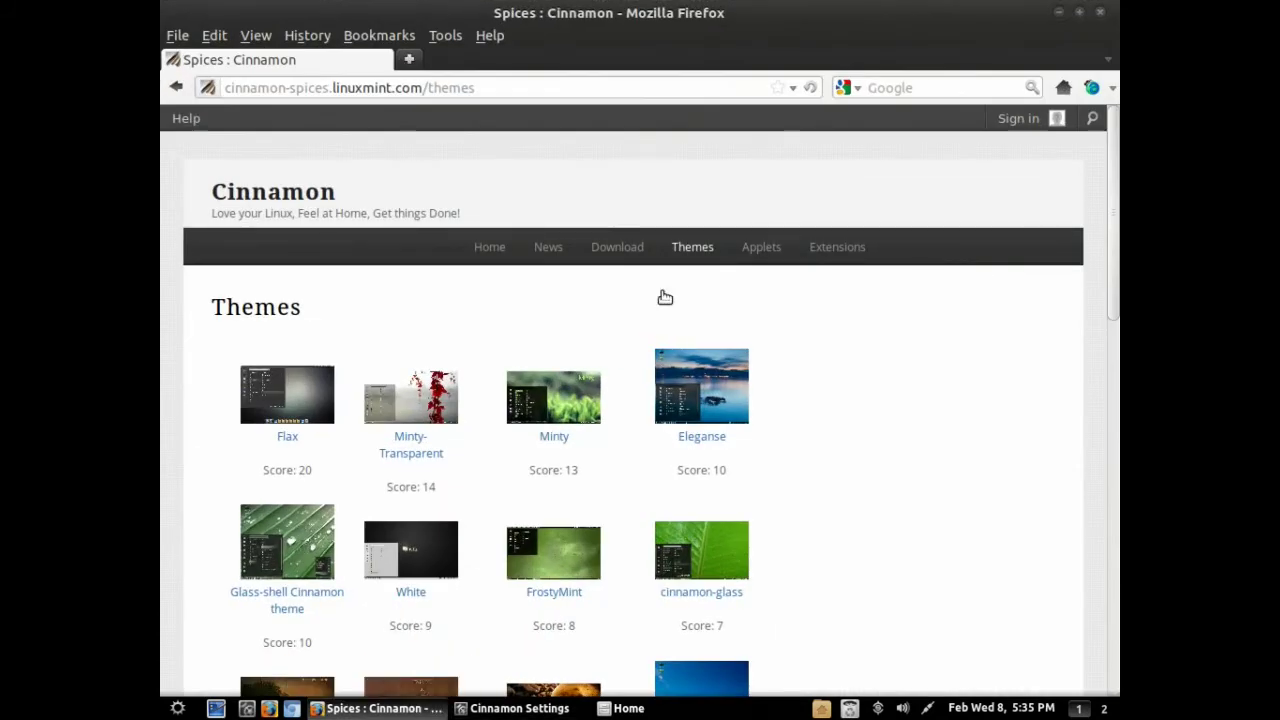
left_click(848, 246)
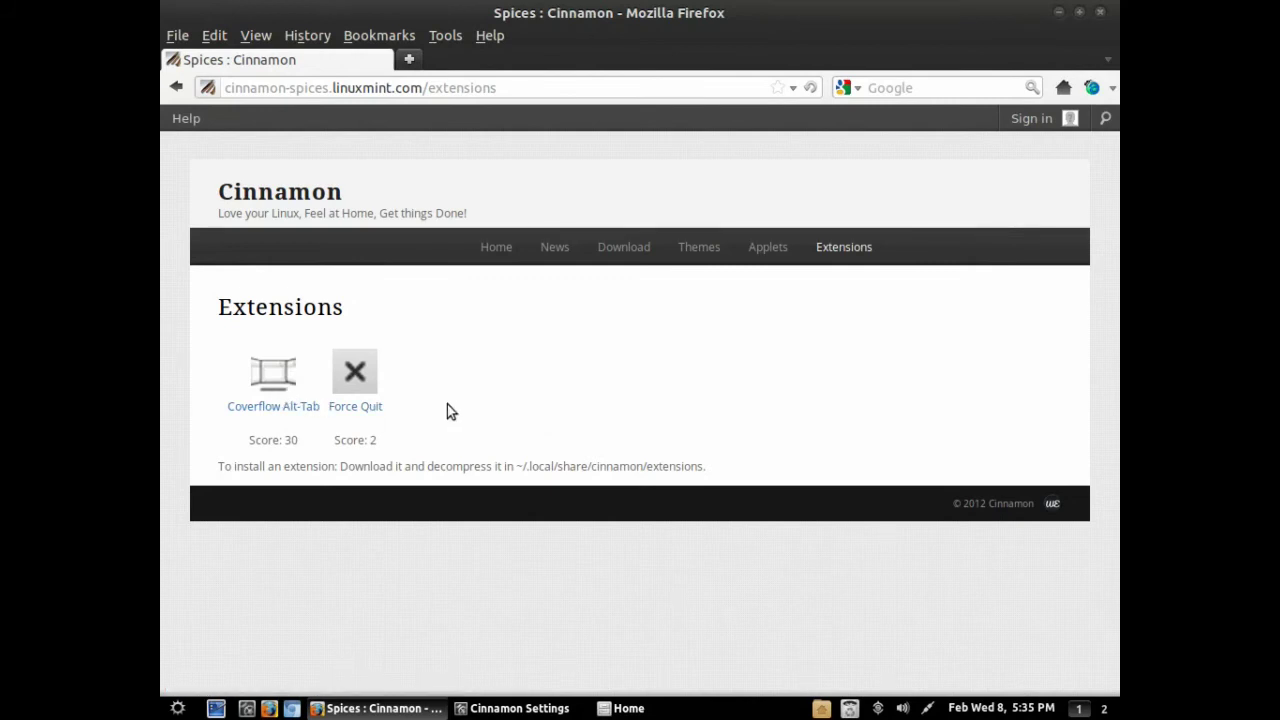
- Launch Synaptic Package Manager by searching for "syn", authenticate with the account password, and close the Home folder window
key("ctrl+space")
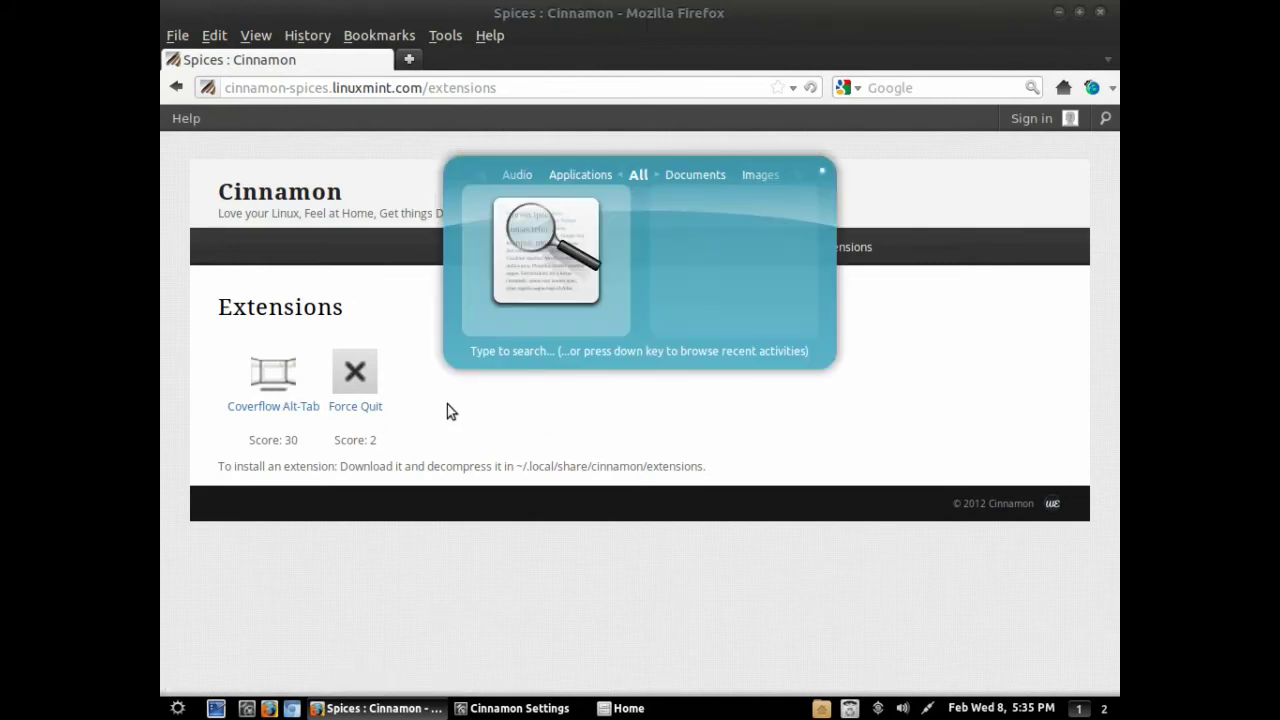
type("syn")
key("Return")
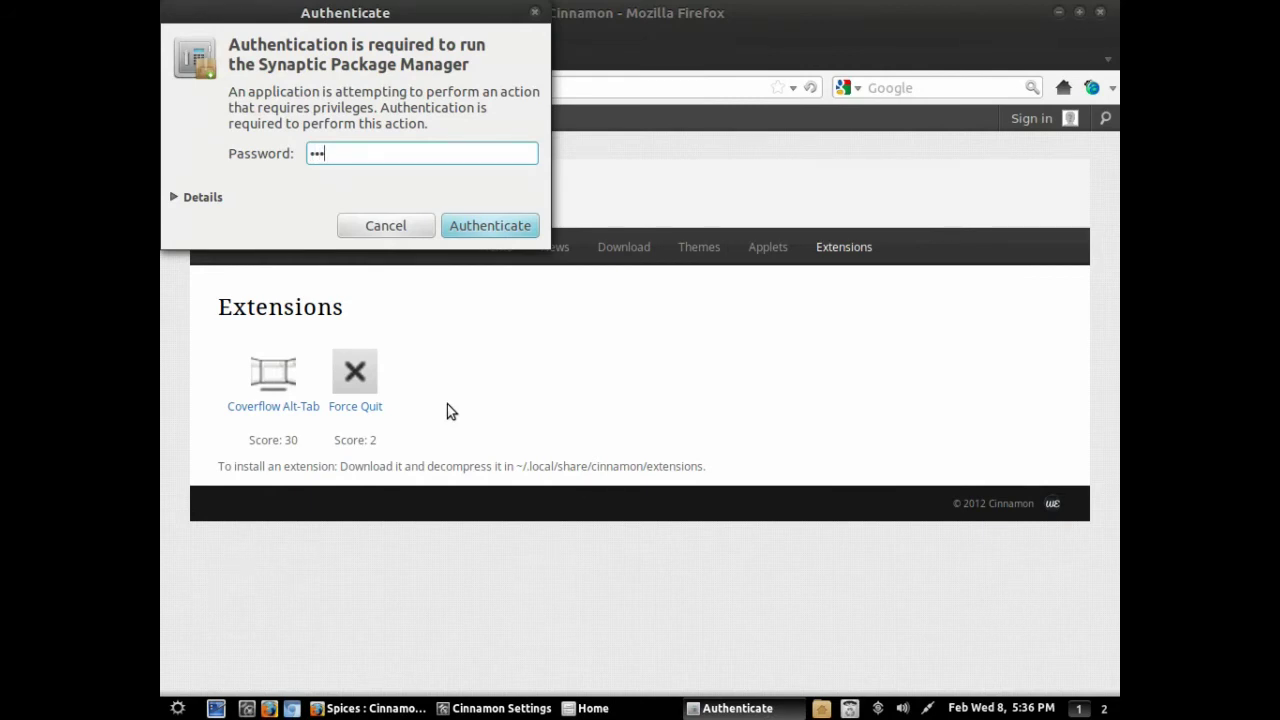
key("Return")
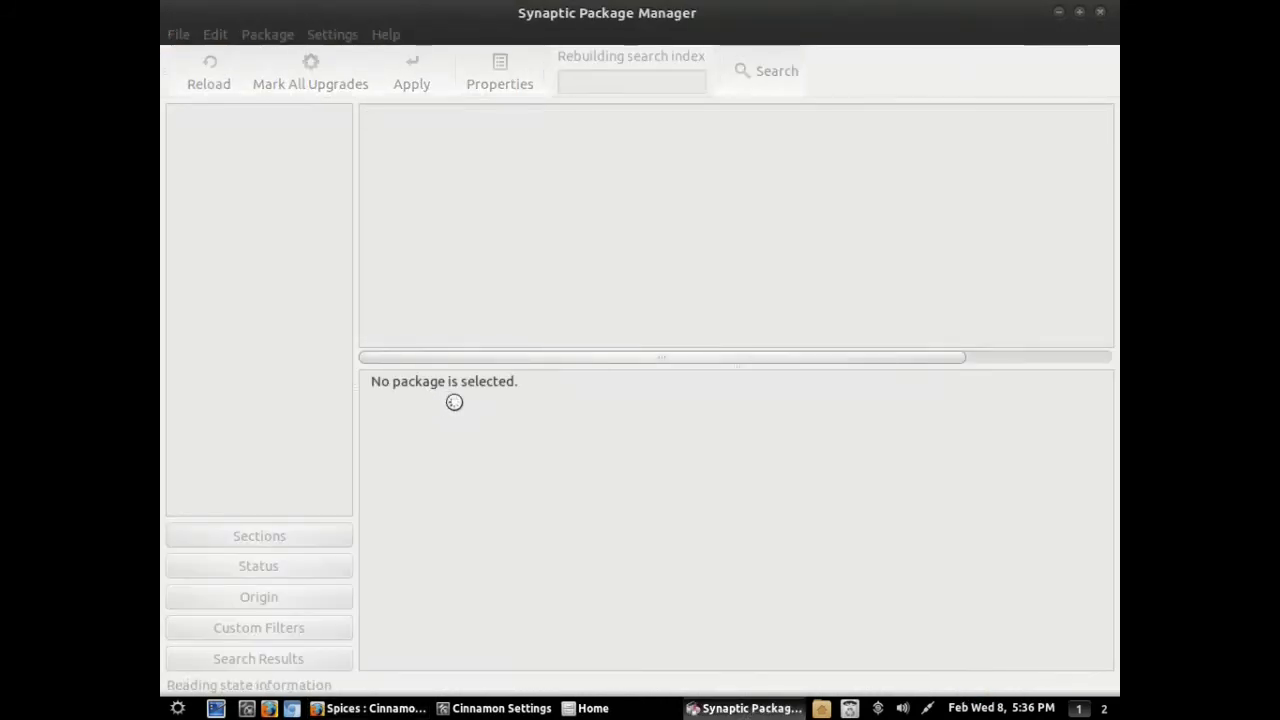
right_click(590, 707)
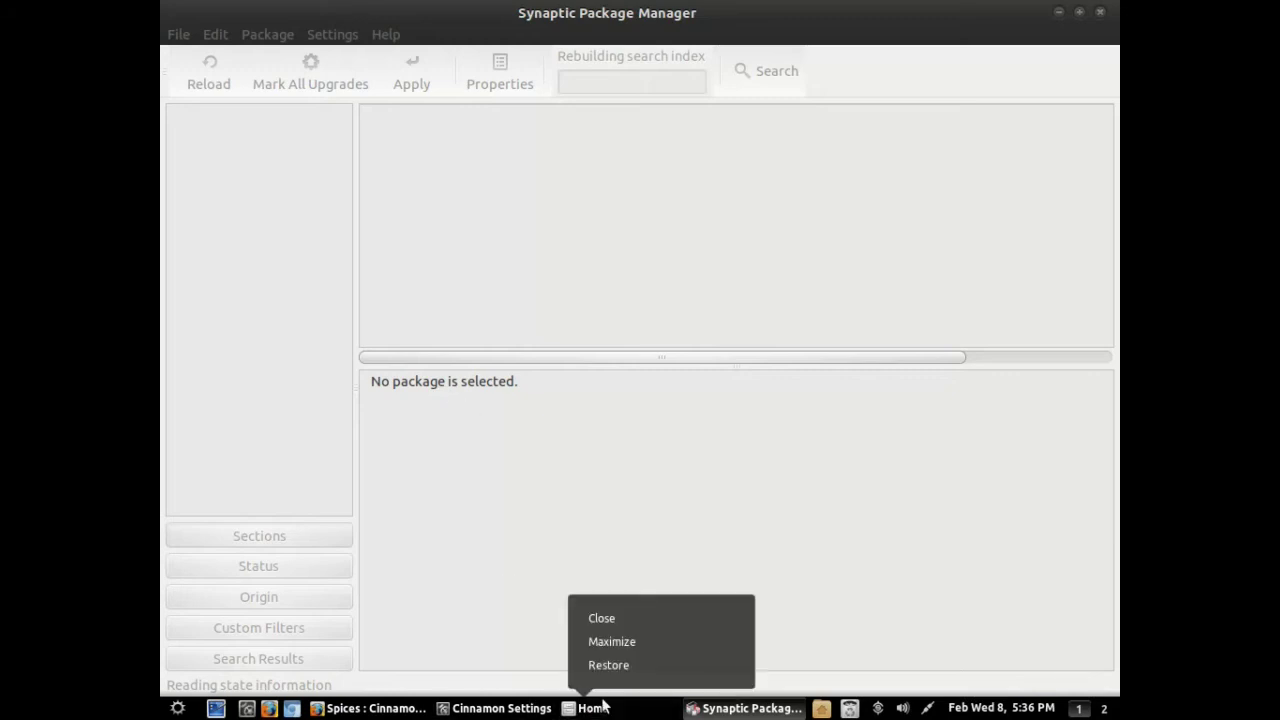
left_click(601, 620)
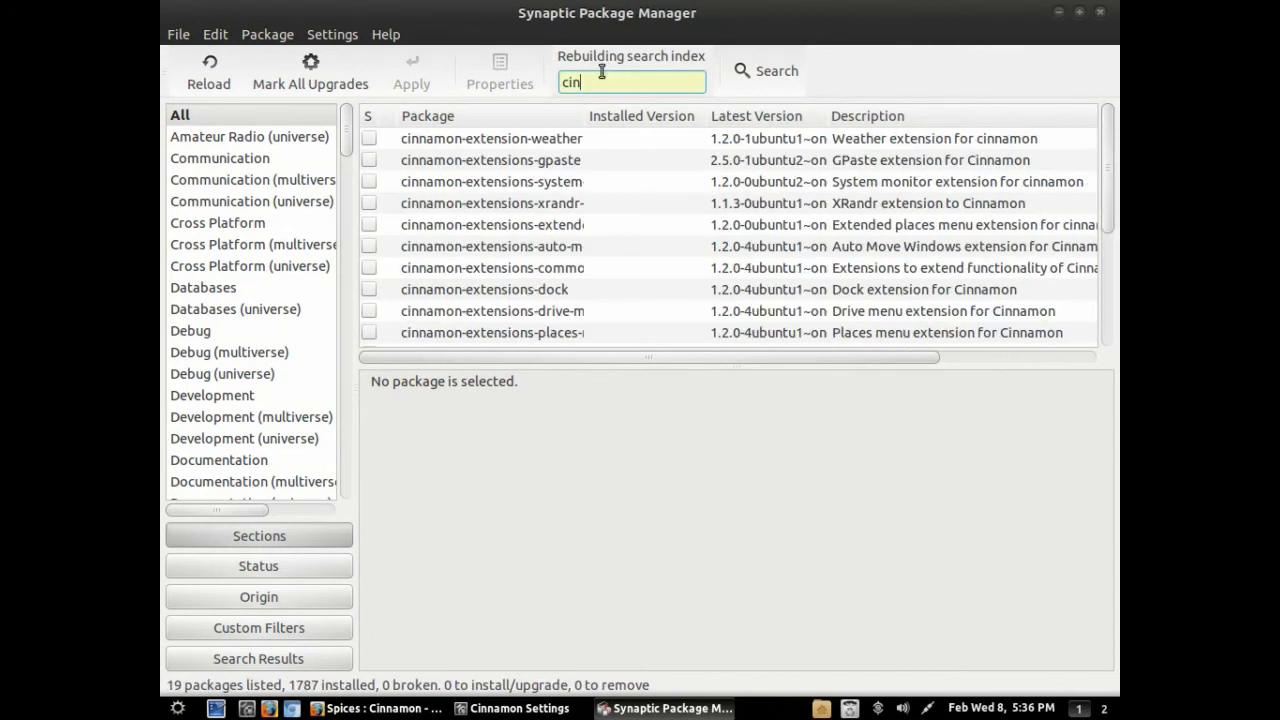
- Filter the packages by "cin" and read the descriptions of the weather, GPaste, system monitor and dock extensions for Cinnamon
left_click(503, 150)
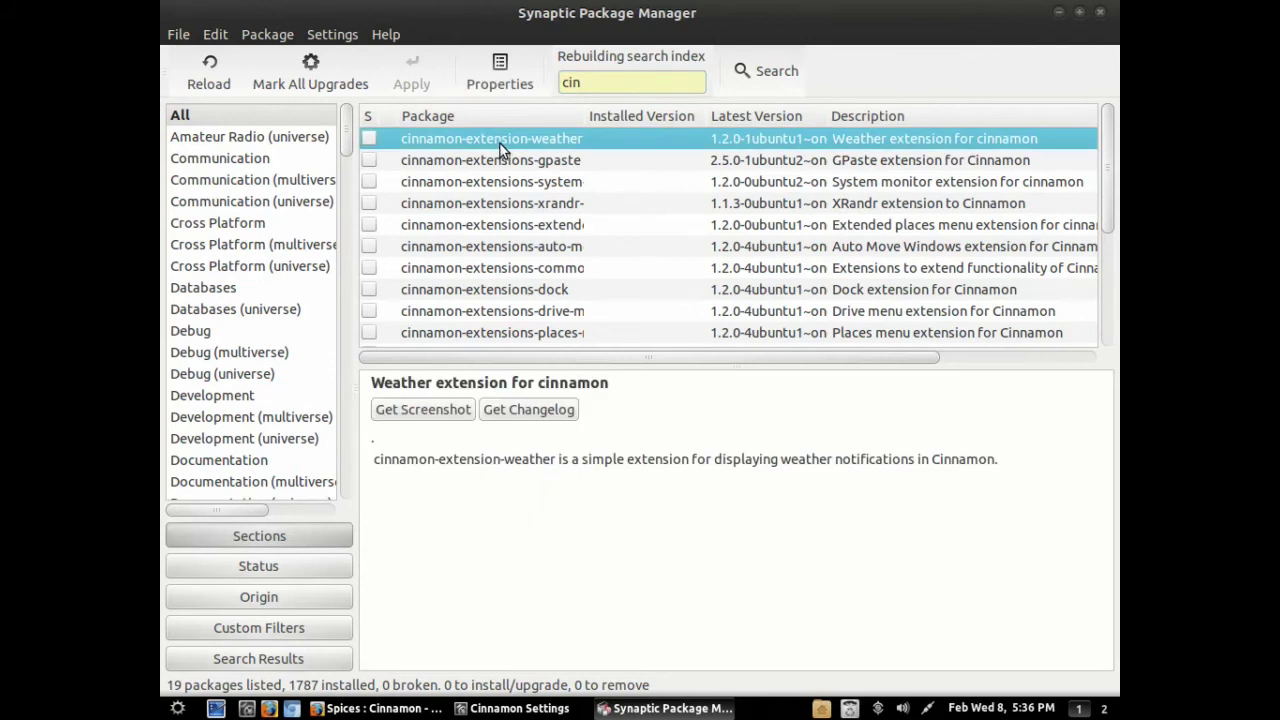
left_click(511, 163)
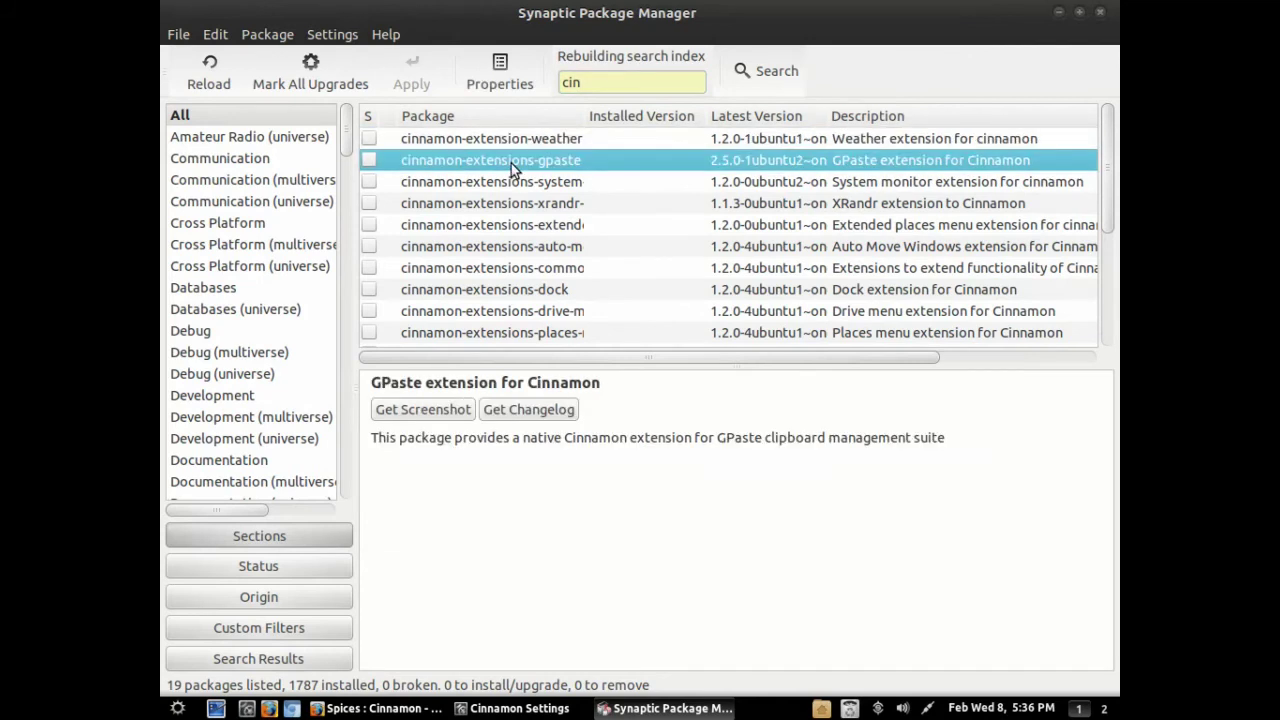
left_click(517, 184)
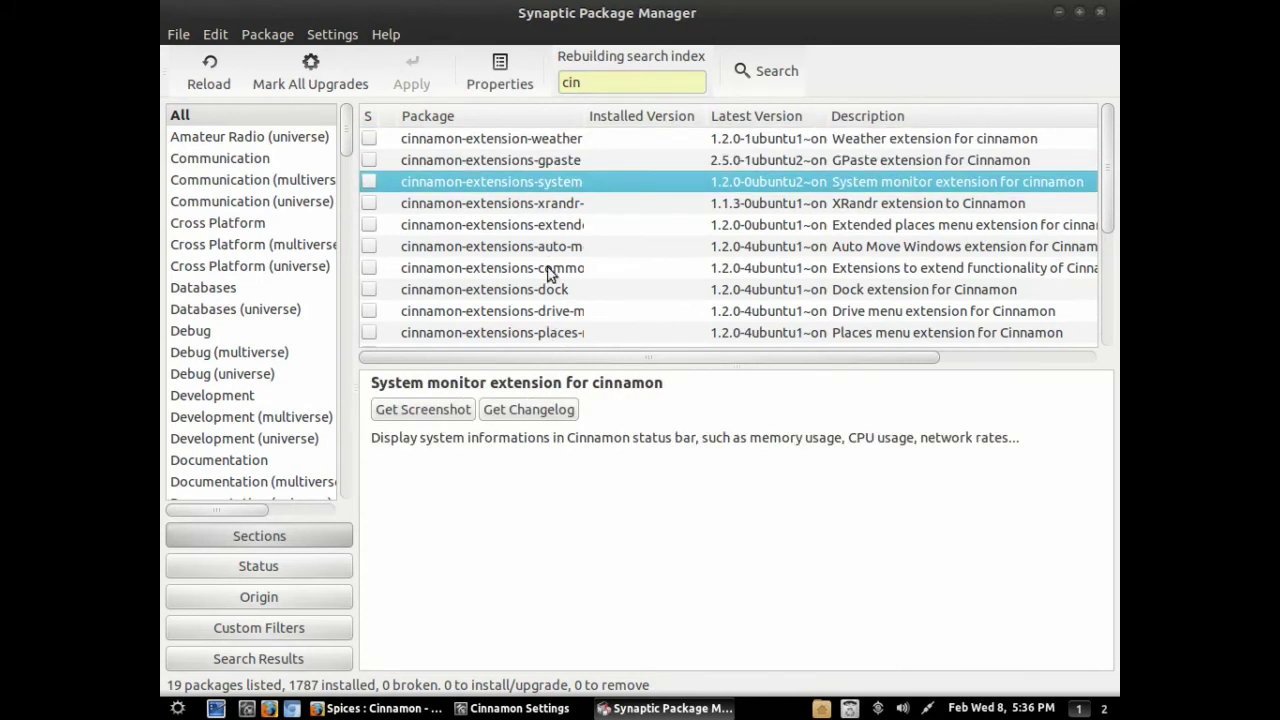
scroll(490, 266, "down", 1)
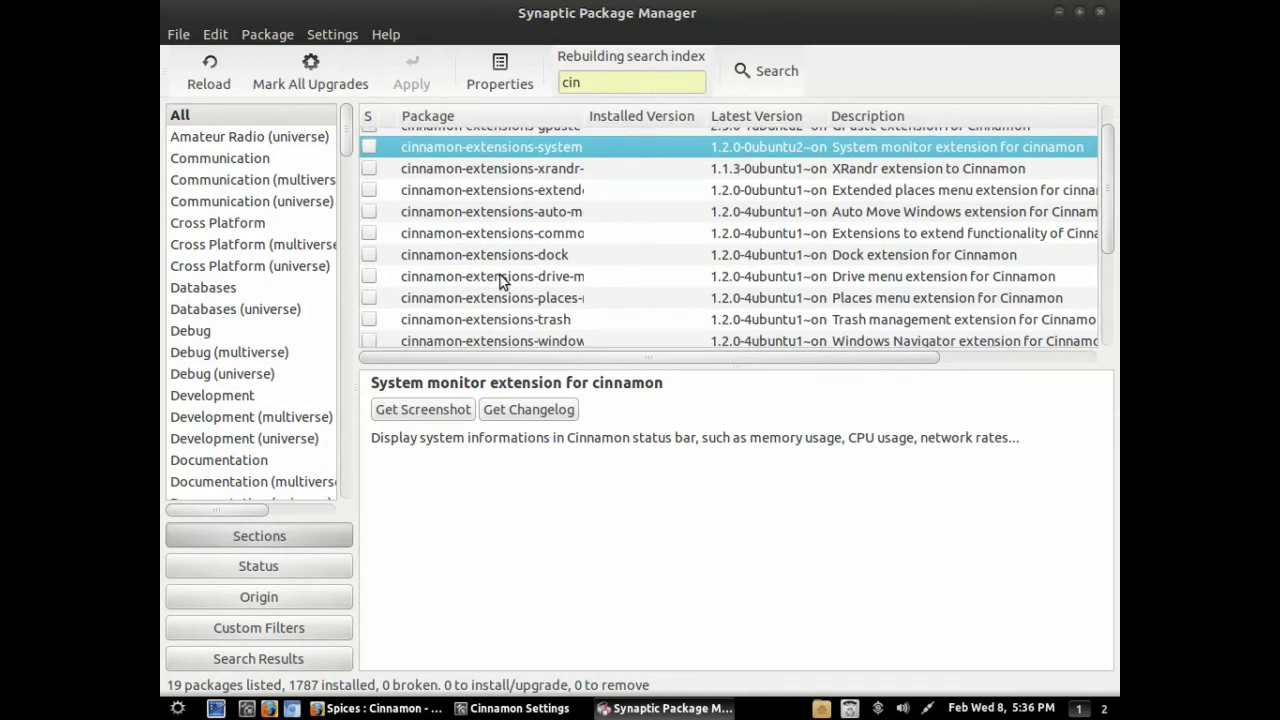
left_click(507, 257)
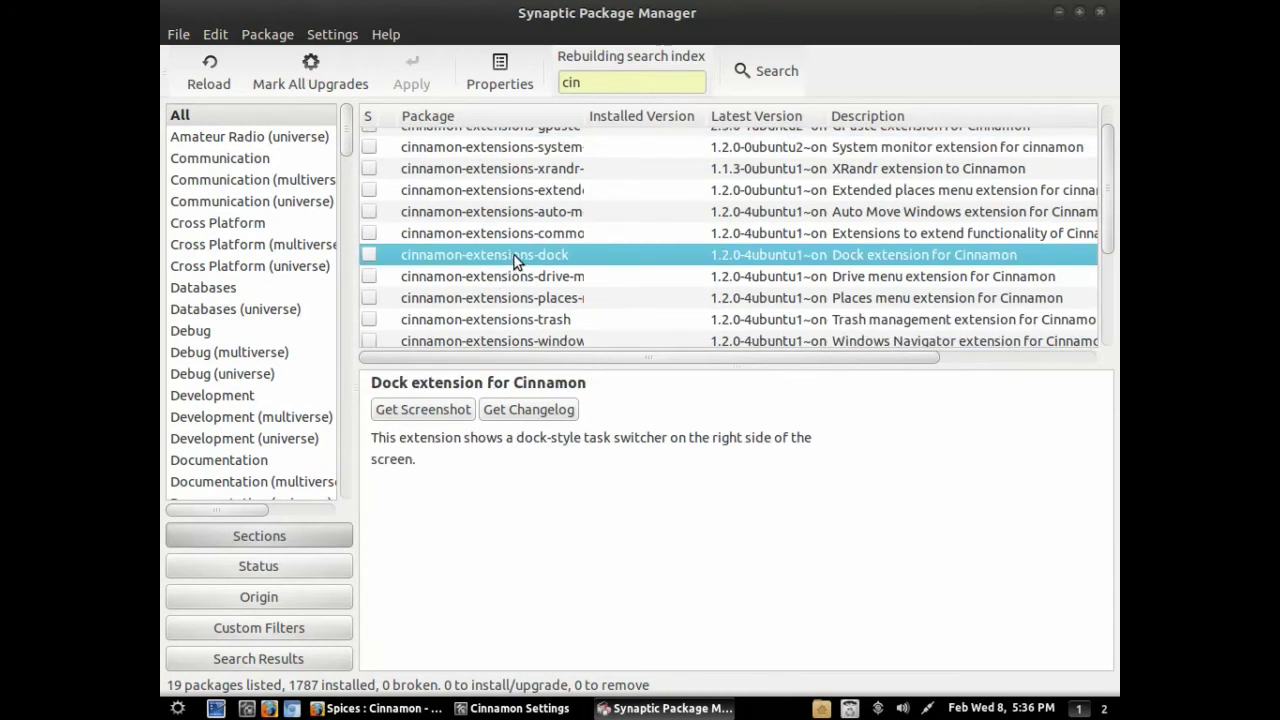
- Browse the remaining Cinnamon packages, read the description of the Auto Move Windows extension, and close Synaptic Package Manager
scroll(520, 303, "down", 1)
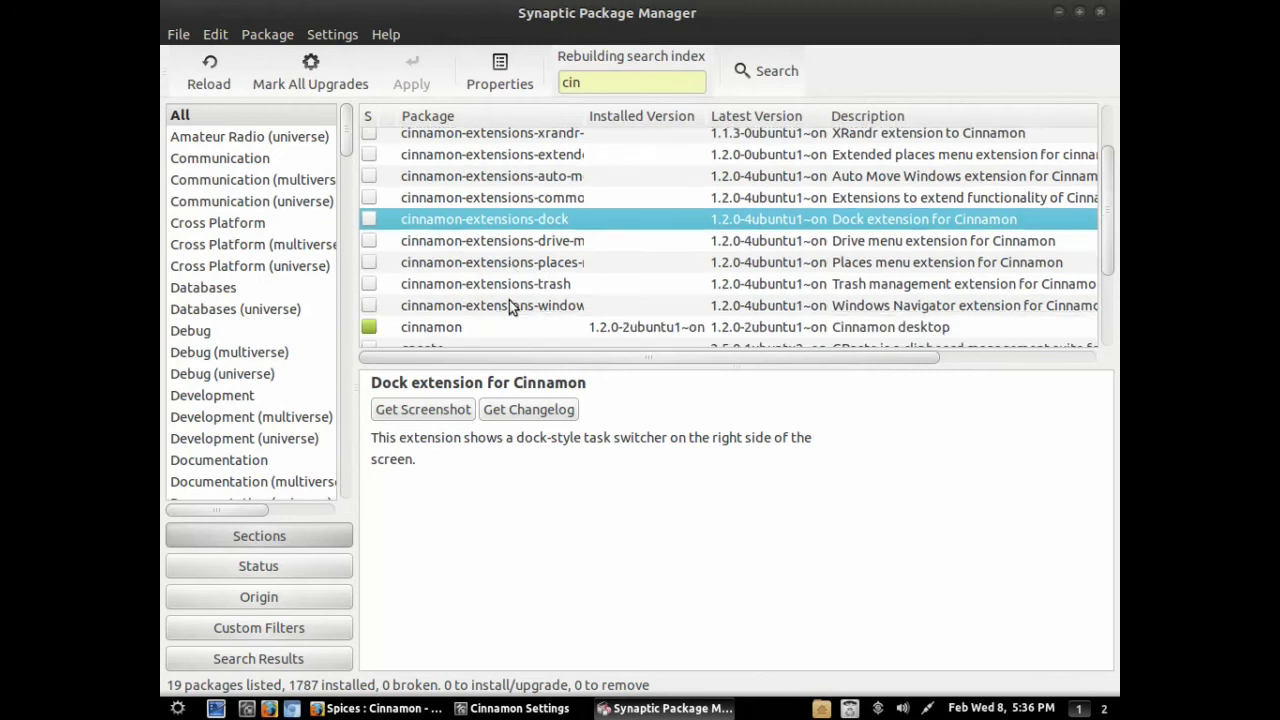
scroll(497, 272, "down", 2)
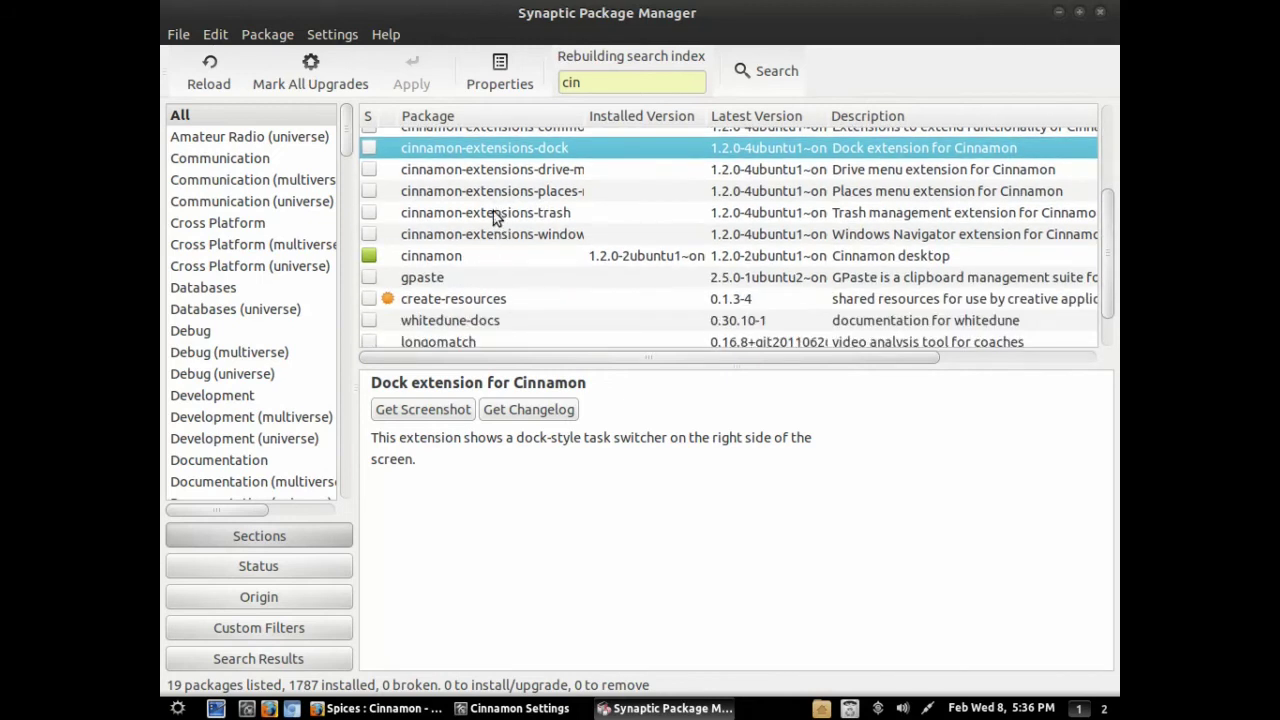
scroll(500, 208, "up", 7)
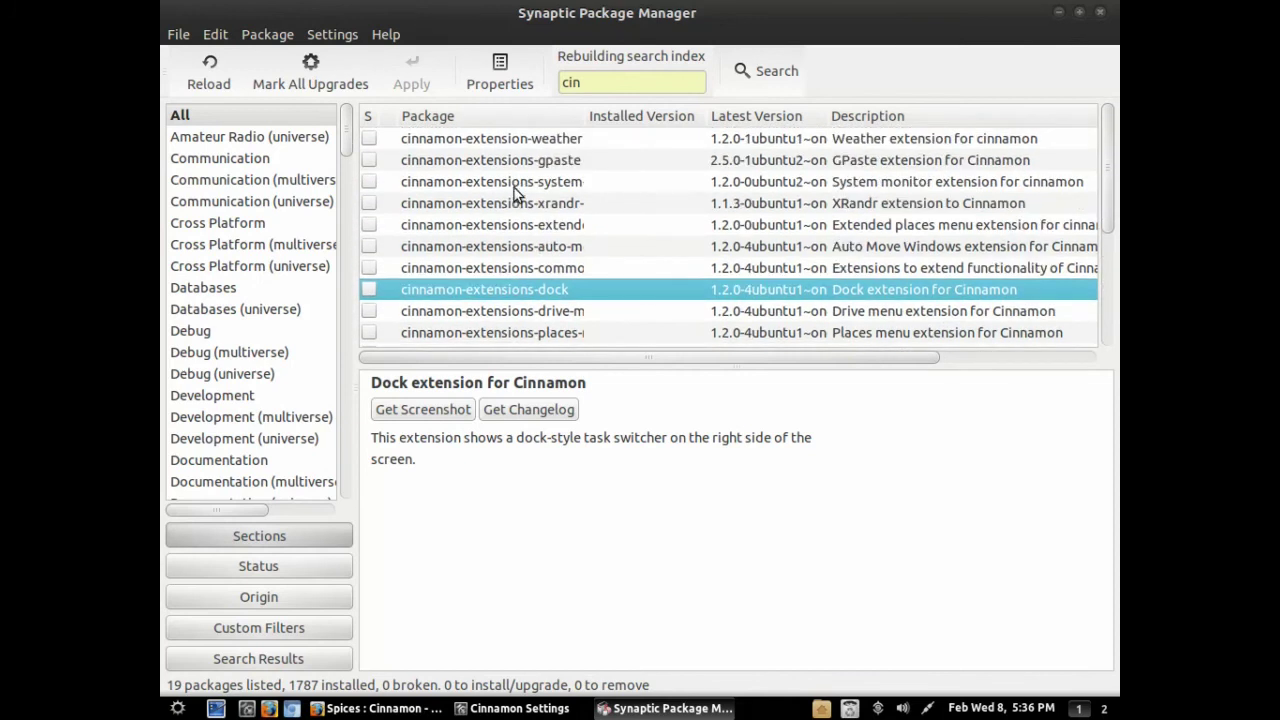
left_click(528, 246)
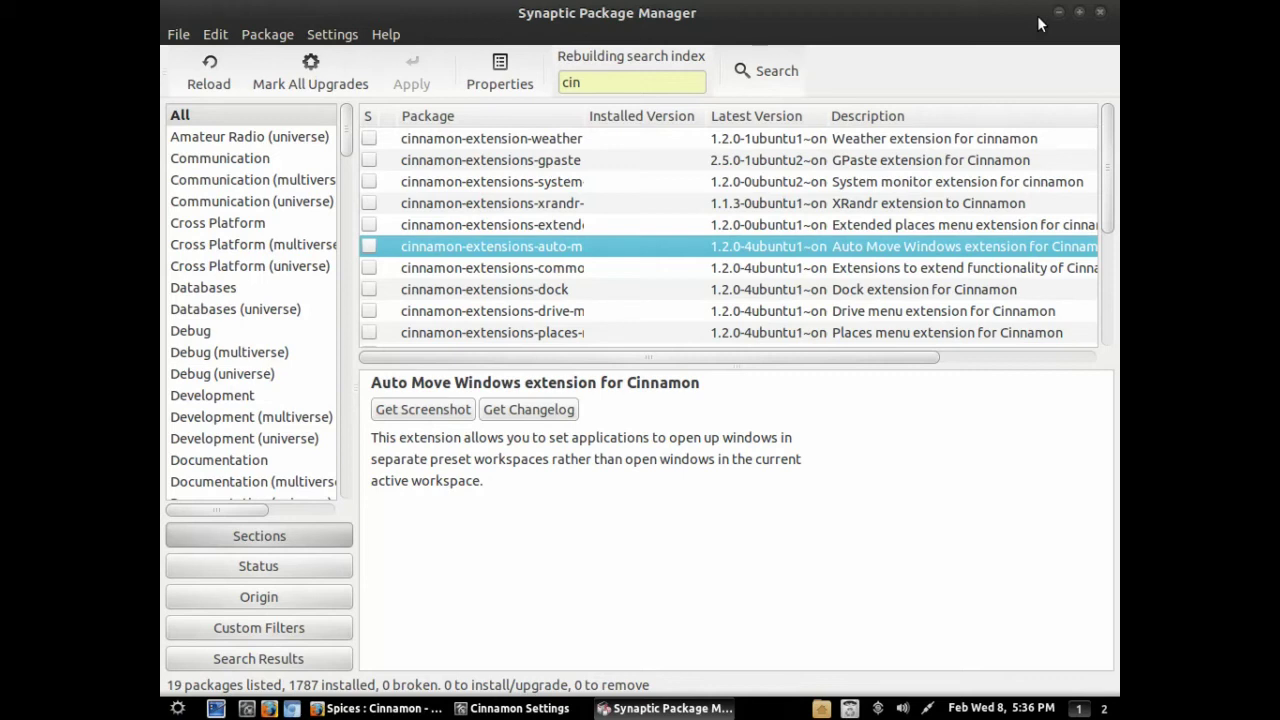
key("ctrl+q")
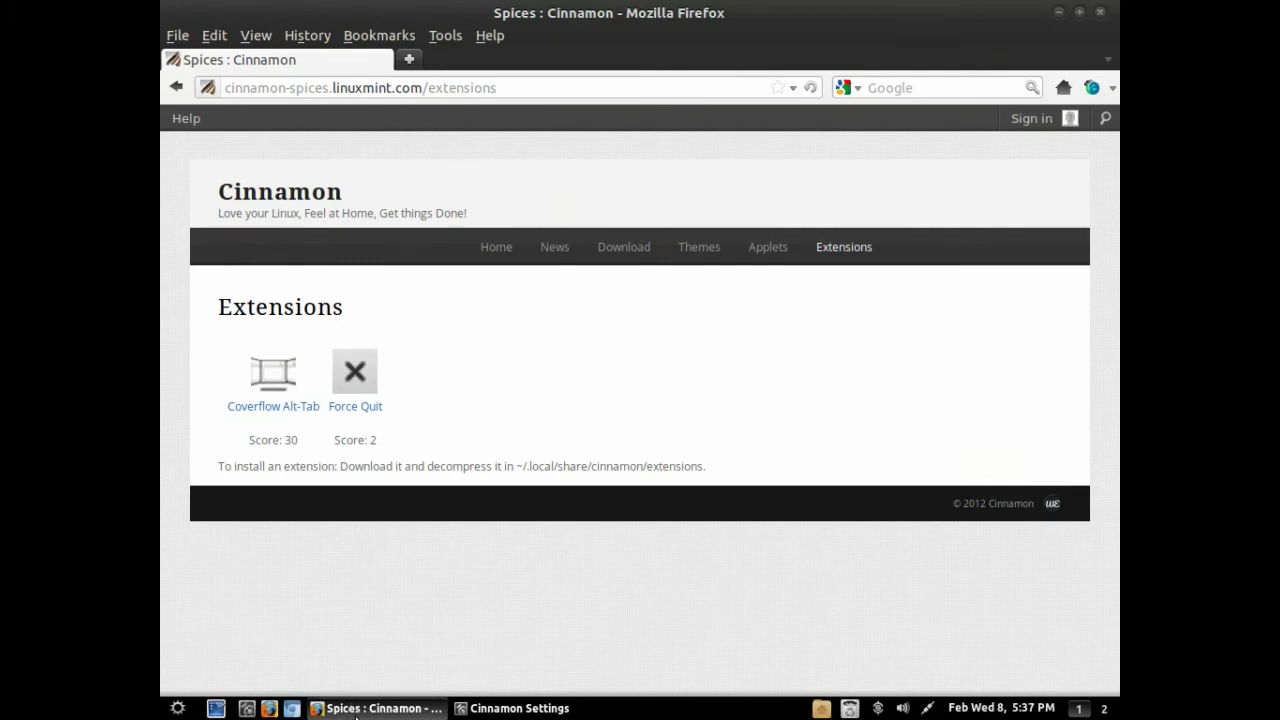
- Minimize Firefox, view the Desktop, Windows and Fonts pages of Cinnamon Settings, and close the settings window
left_click(356, 712)
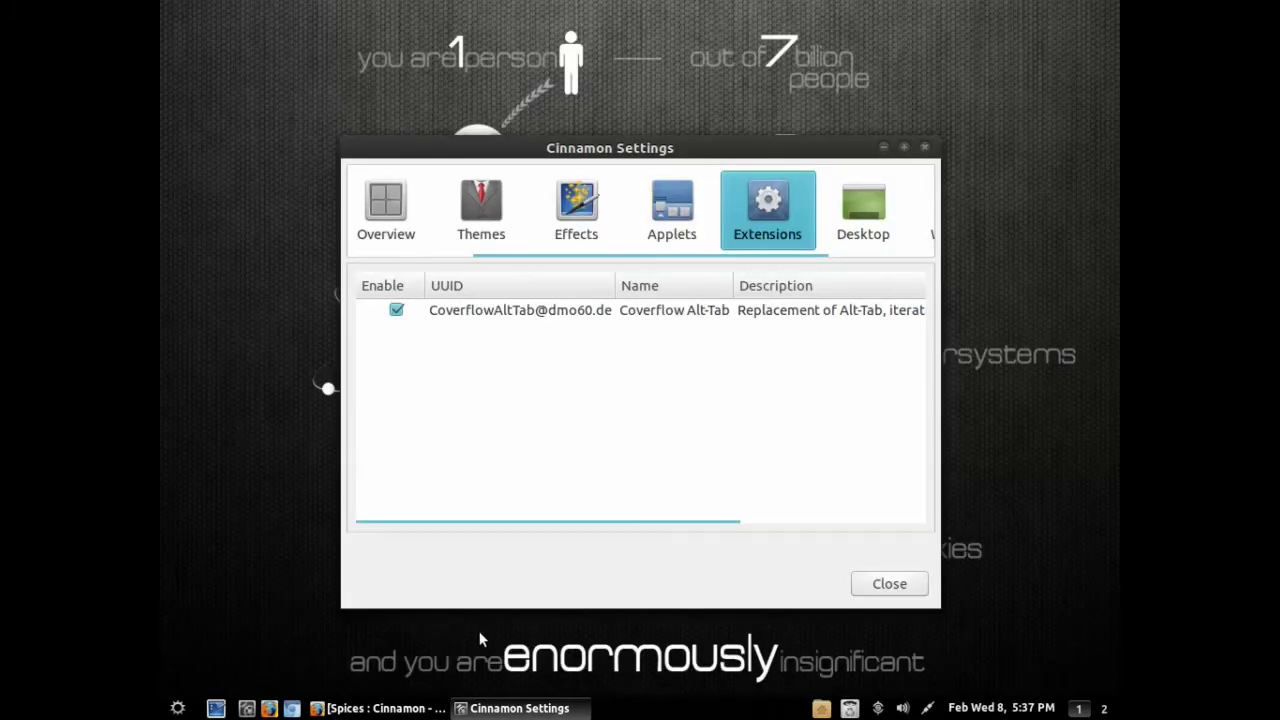
left_click(860, 225)
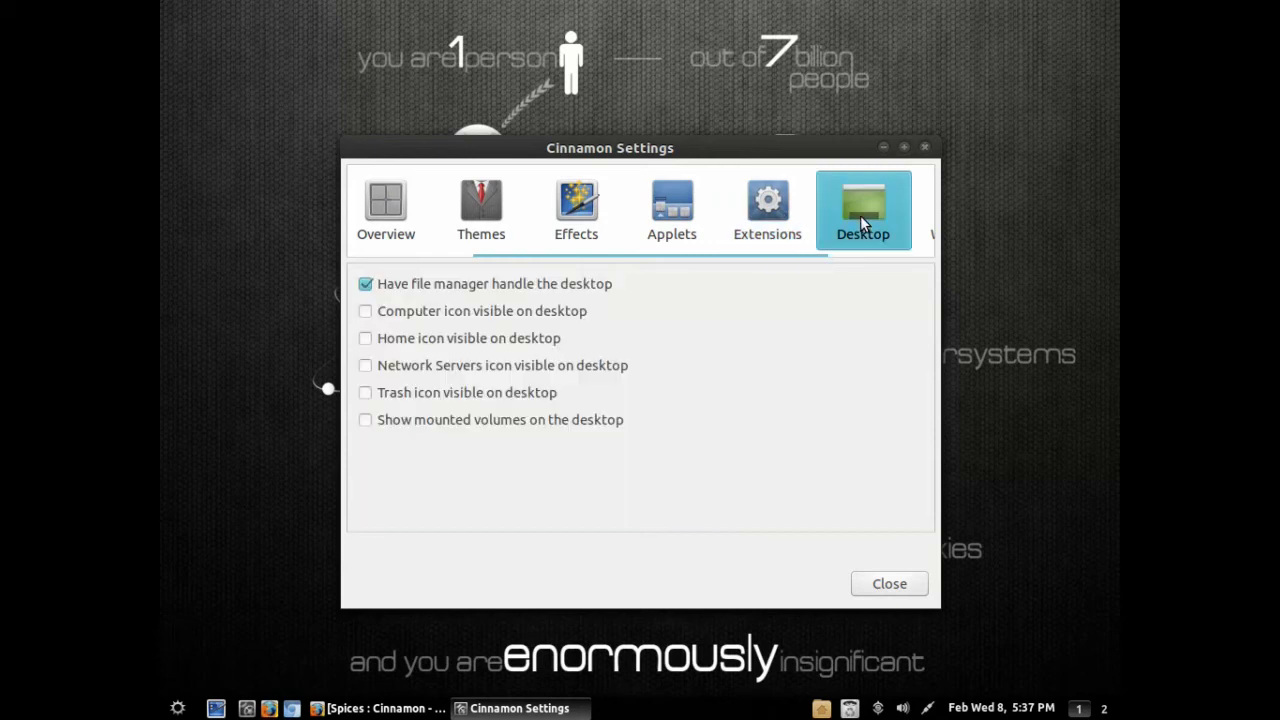
scroll(770, 263, "right", 3)
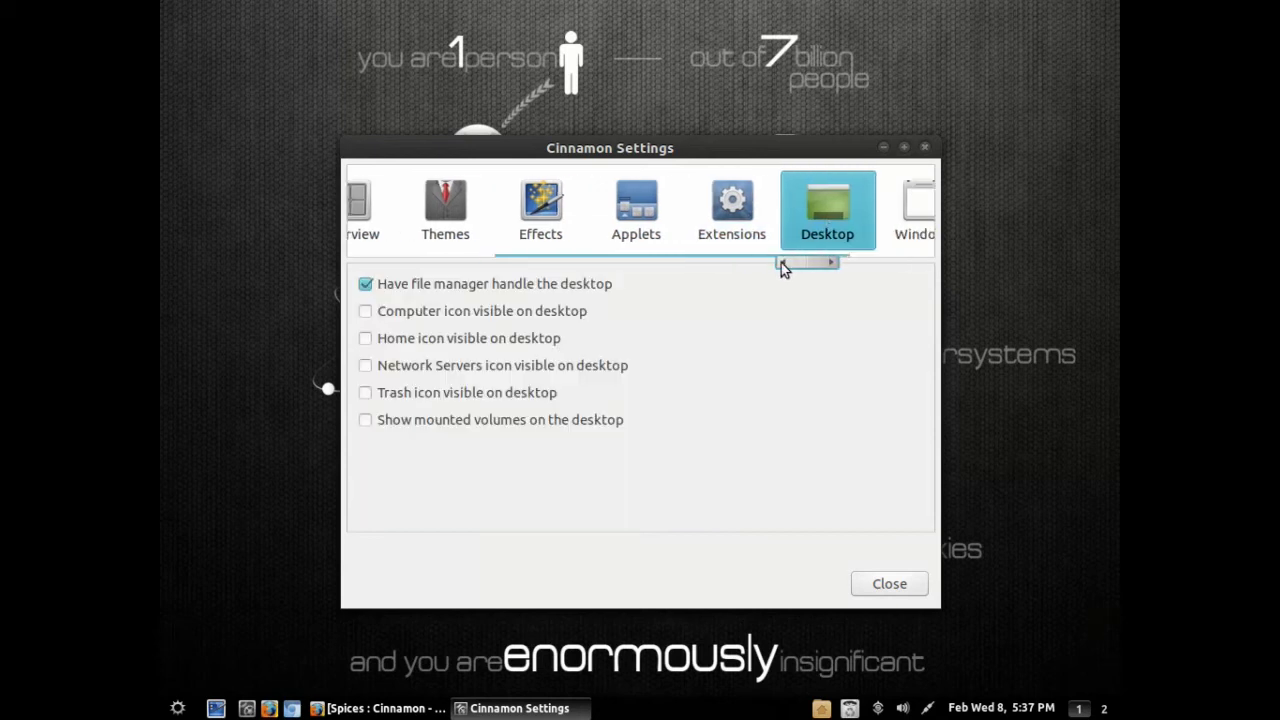
left_click(788, 240)
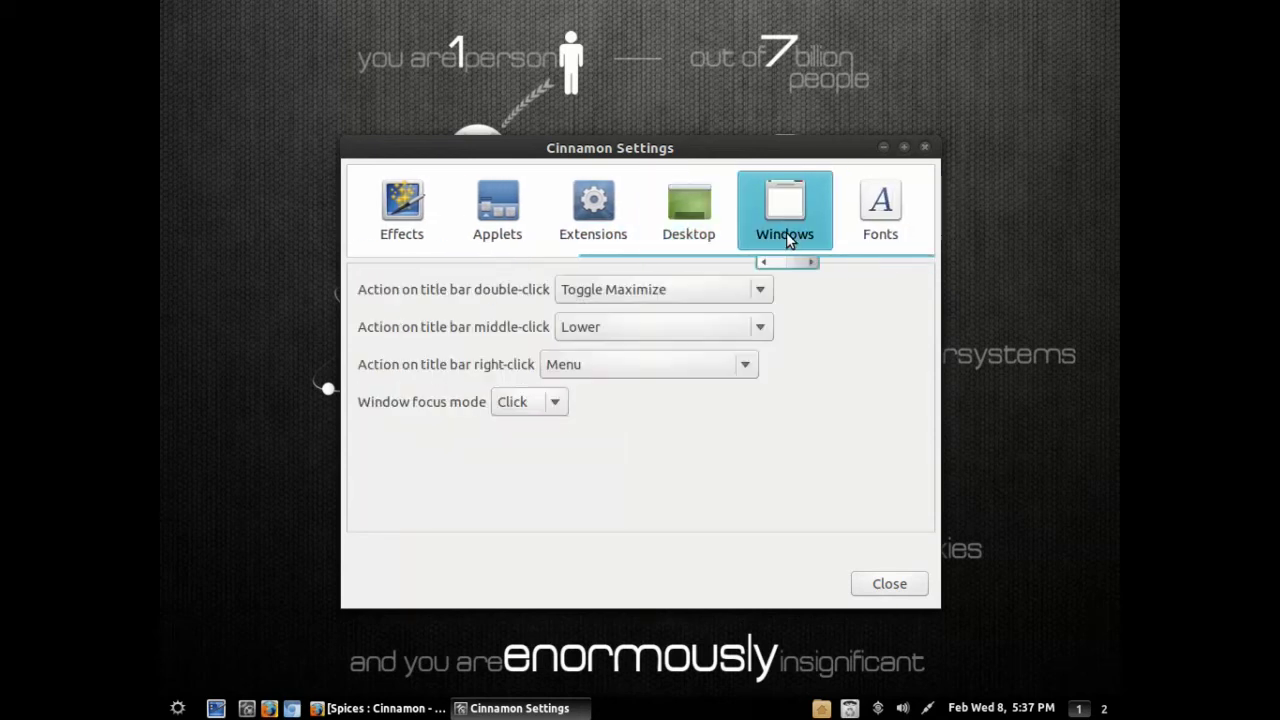
left_click(883, 241)
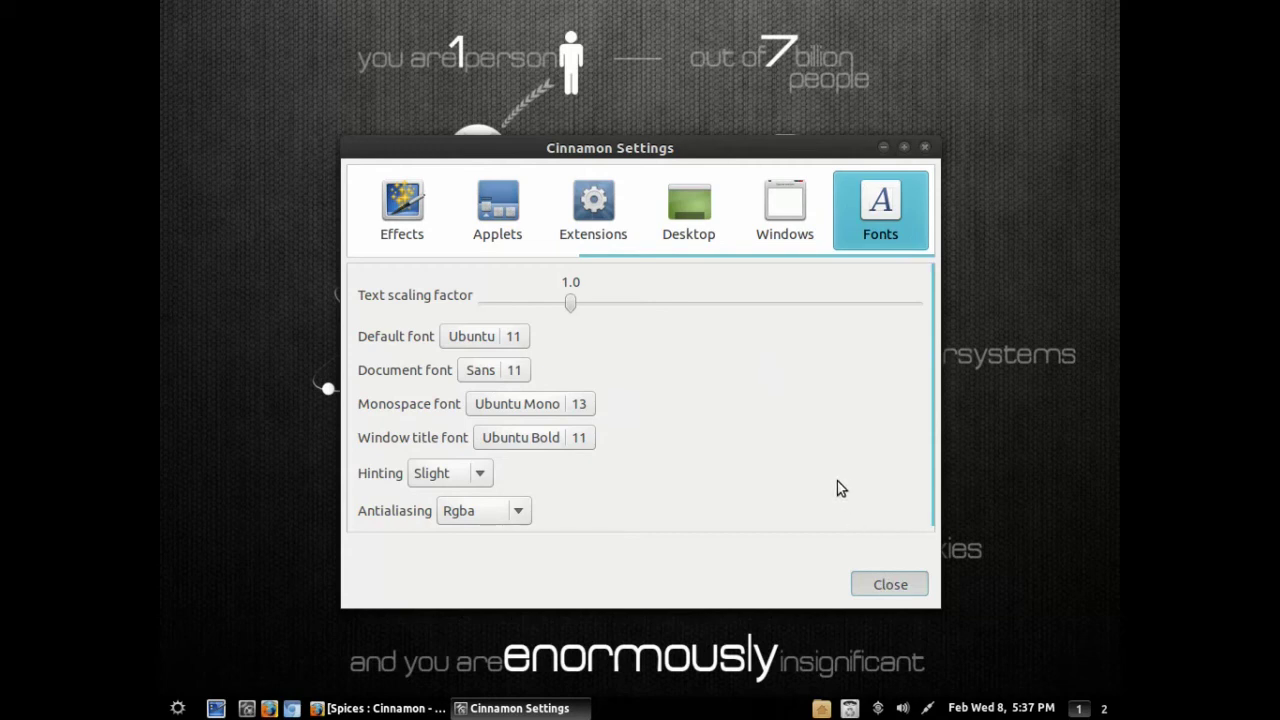
key("alt+F4")
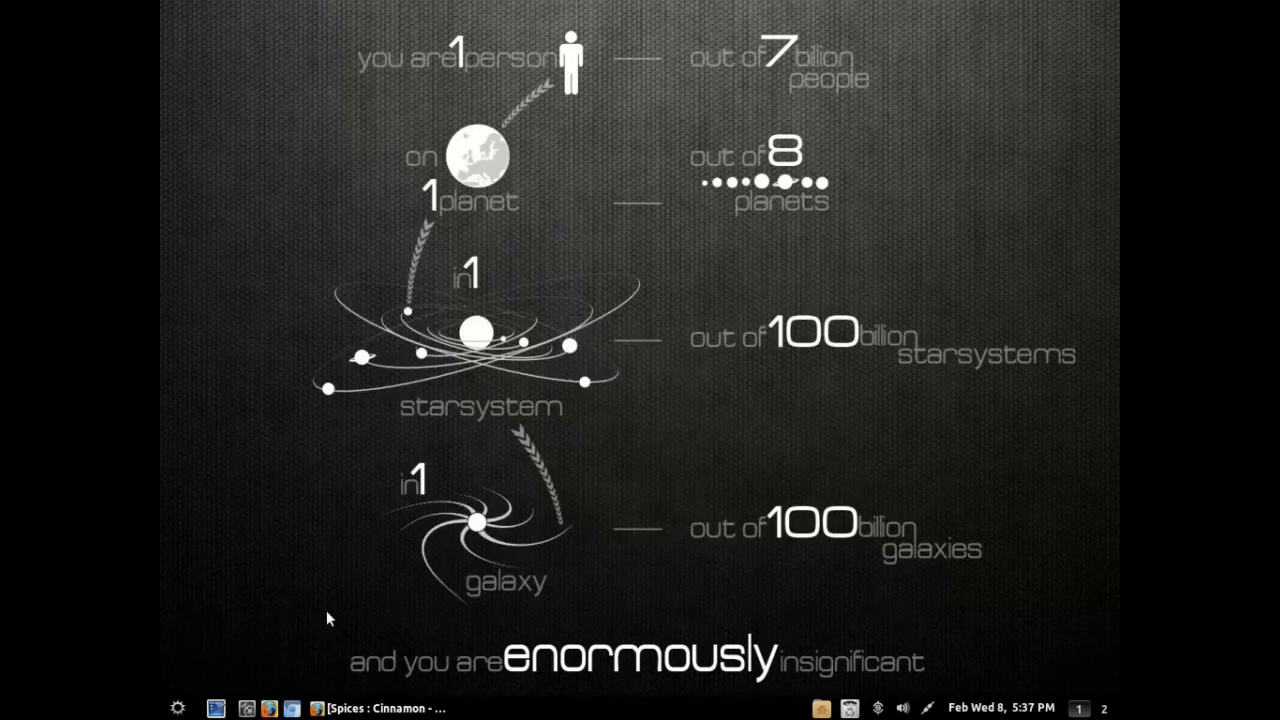
- Search the Cinnamon menu for "syn" and dismiss the menu without launching anything
left_click(178, 710)
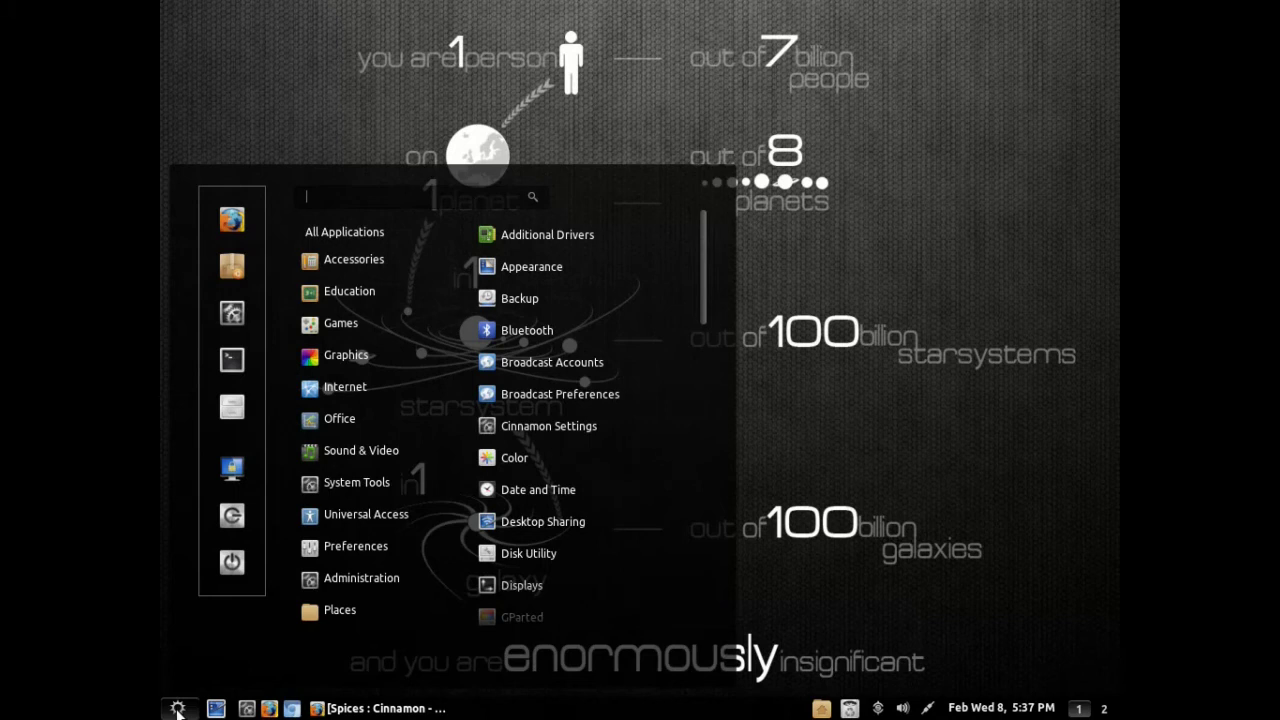
type("synl")
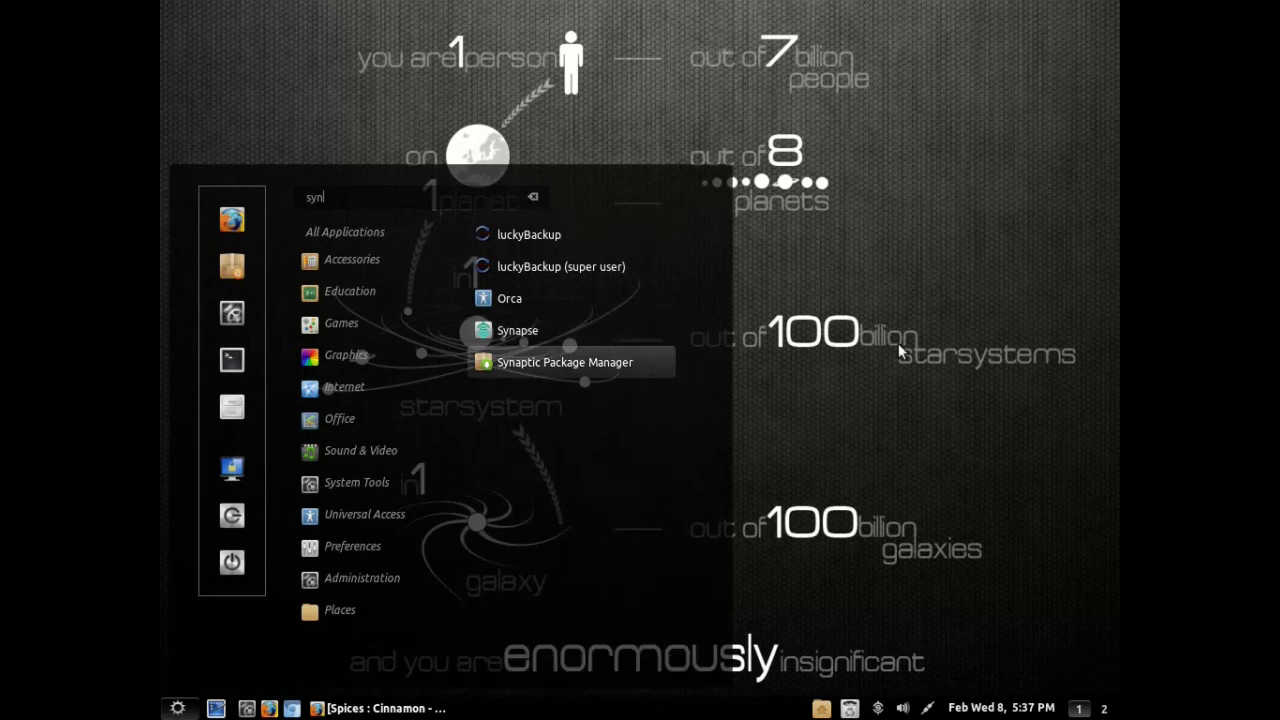
key("Escape")
key("Escape")
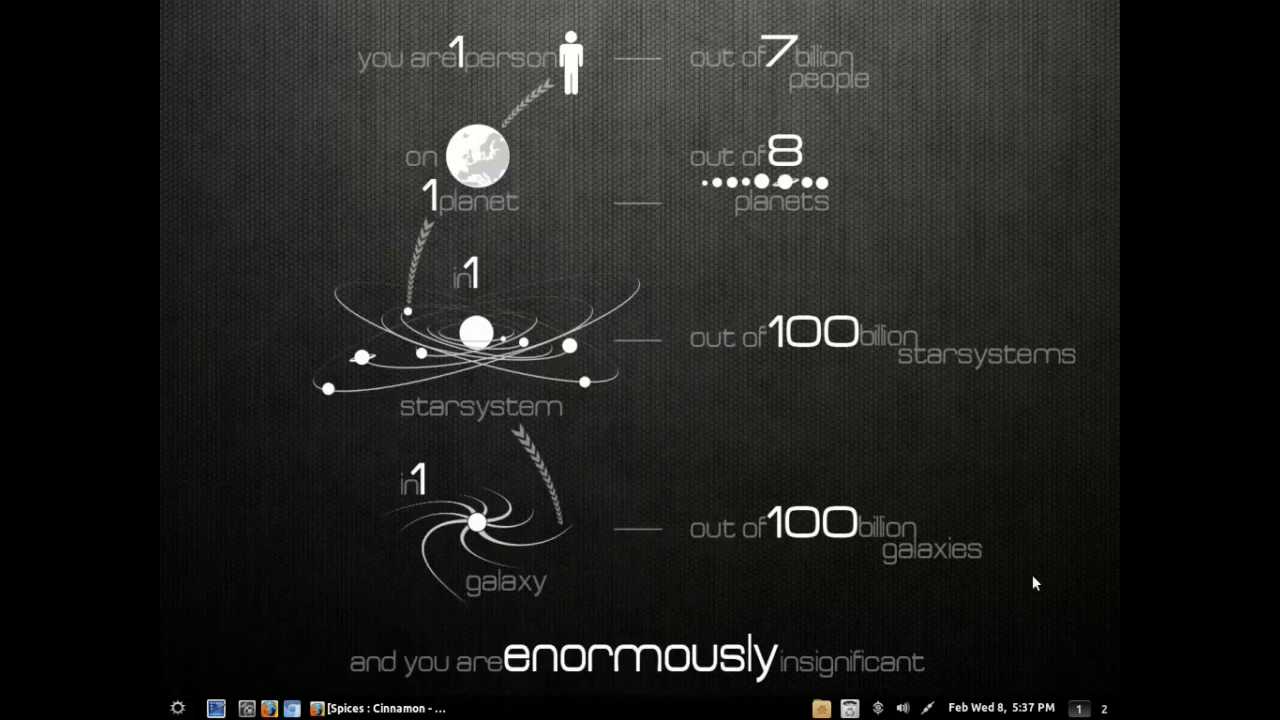
- View the calendar, network and sound applets in the panel, closing each one after viewing it
left_click(1021, 711)
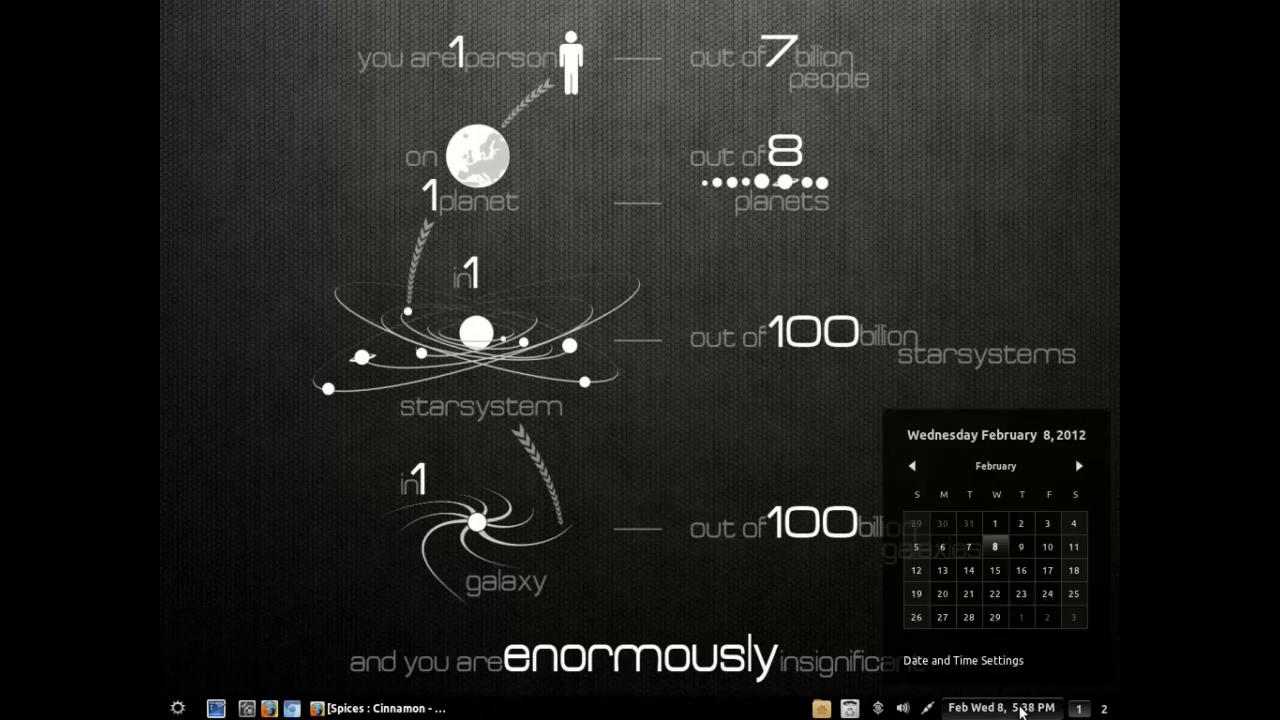
left_click(928, 708)
left_click(928, 708)
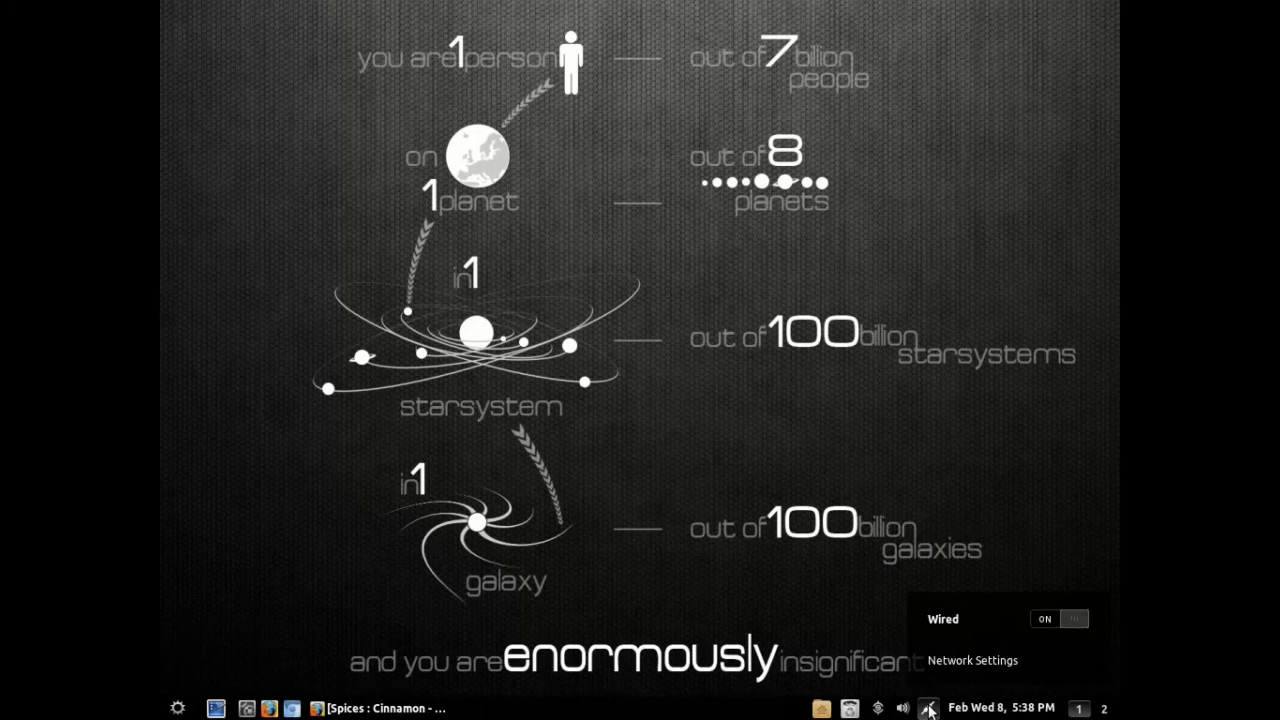
left_click(928, 708)
left_click(904, 708)
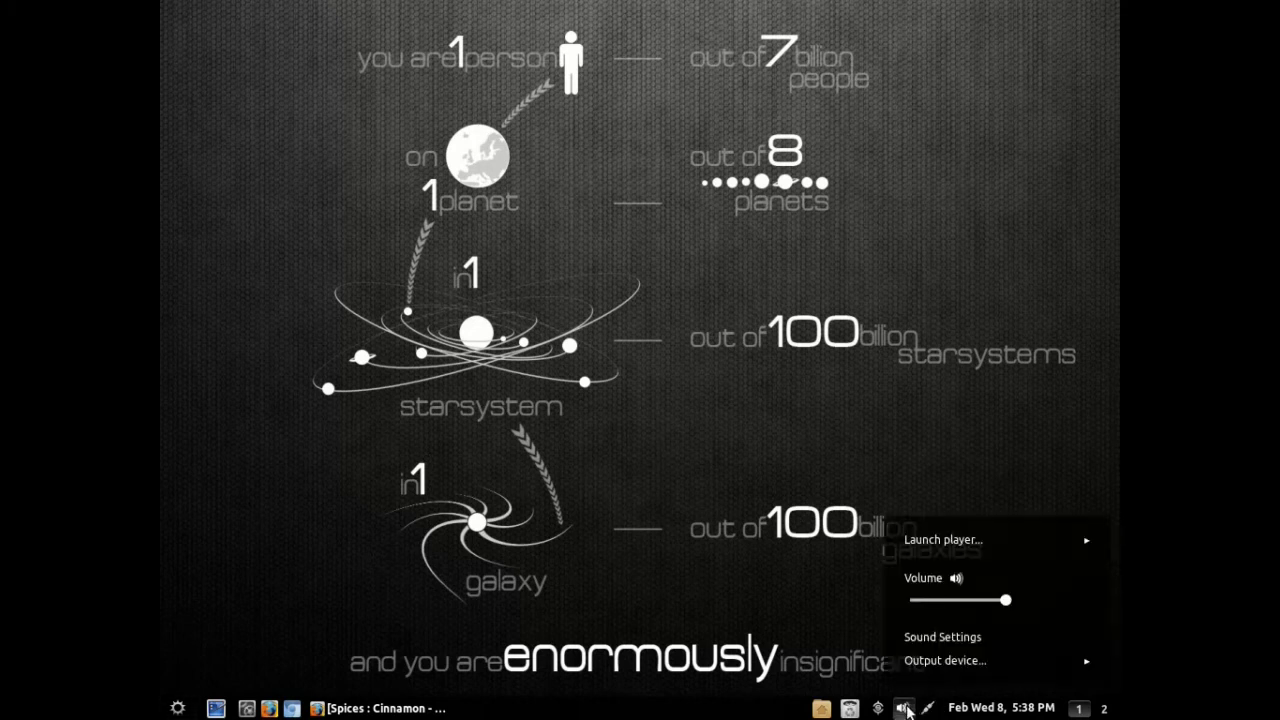
left_click(904, 708)
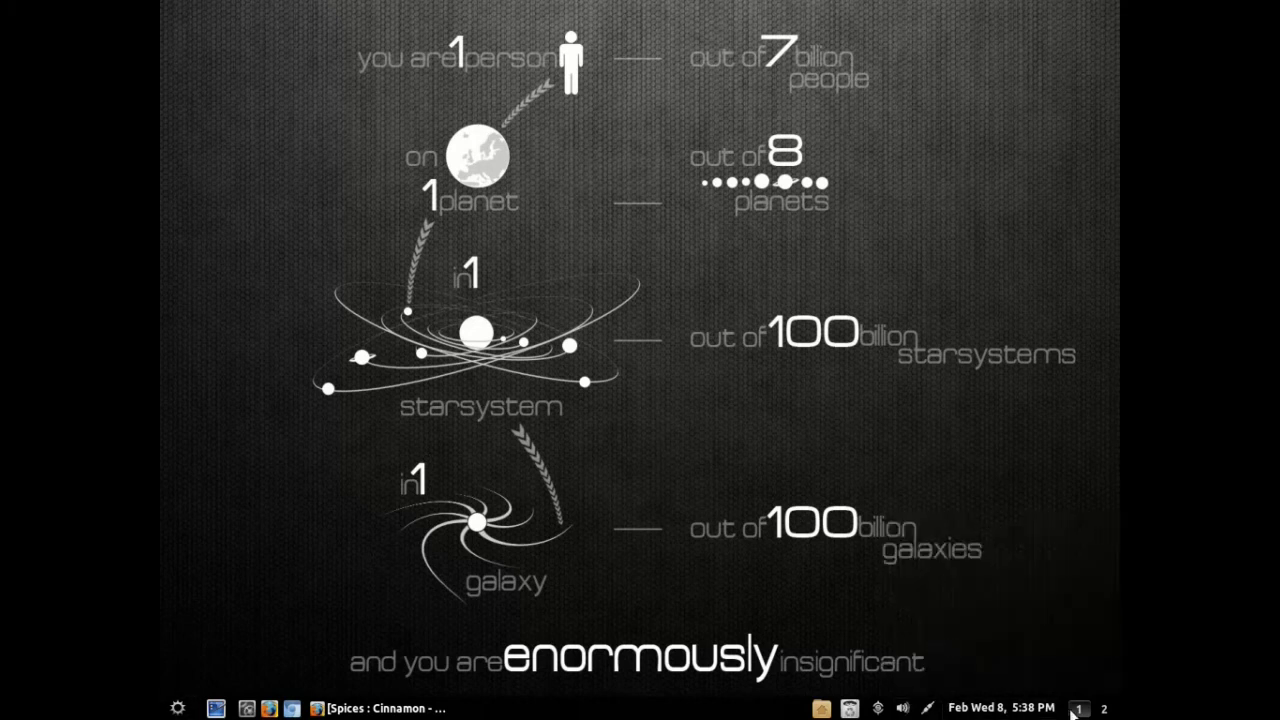
- Switch to workspace 2 and back to workspace 1, and view the context options of the tray icon beside the sound applet
left_click(1104, 709)
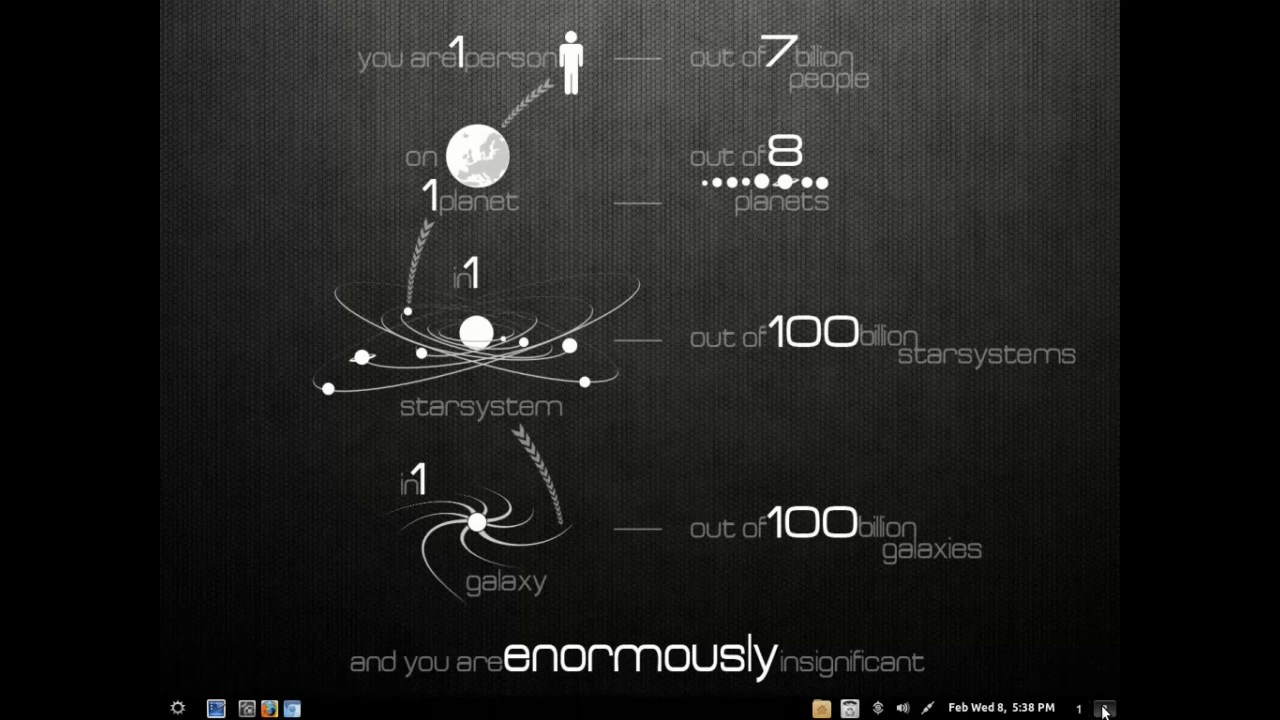
left_click(1078, 709)
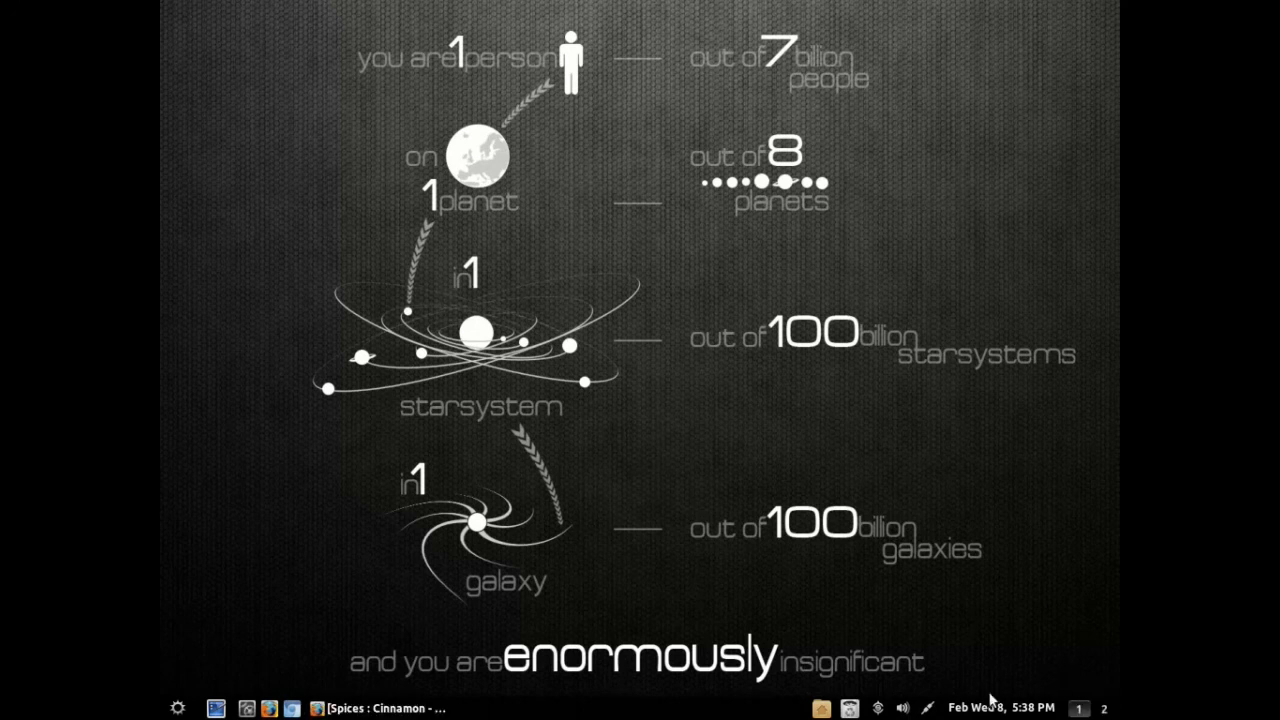
right_click(880, 707)
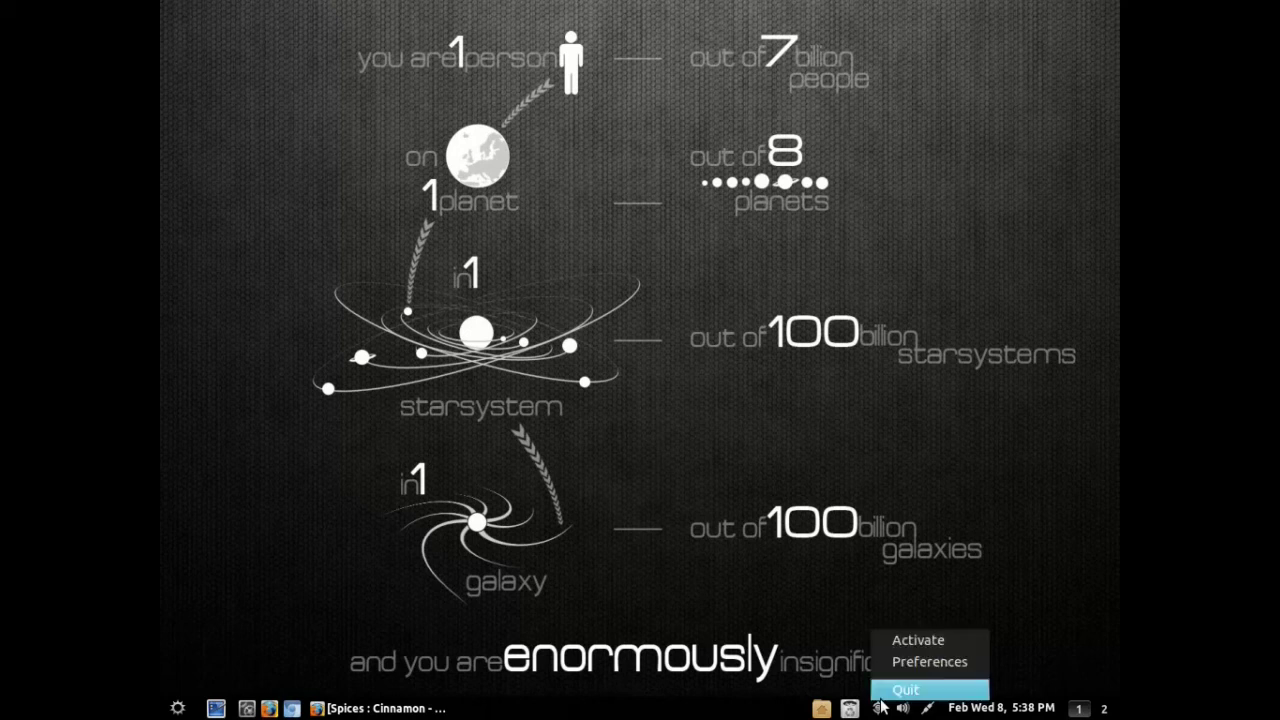
left_click(880, 699)
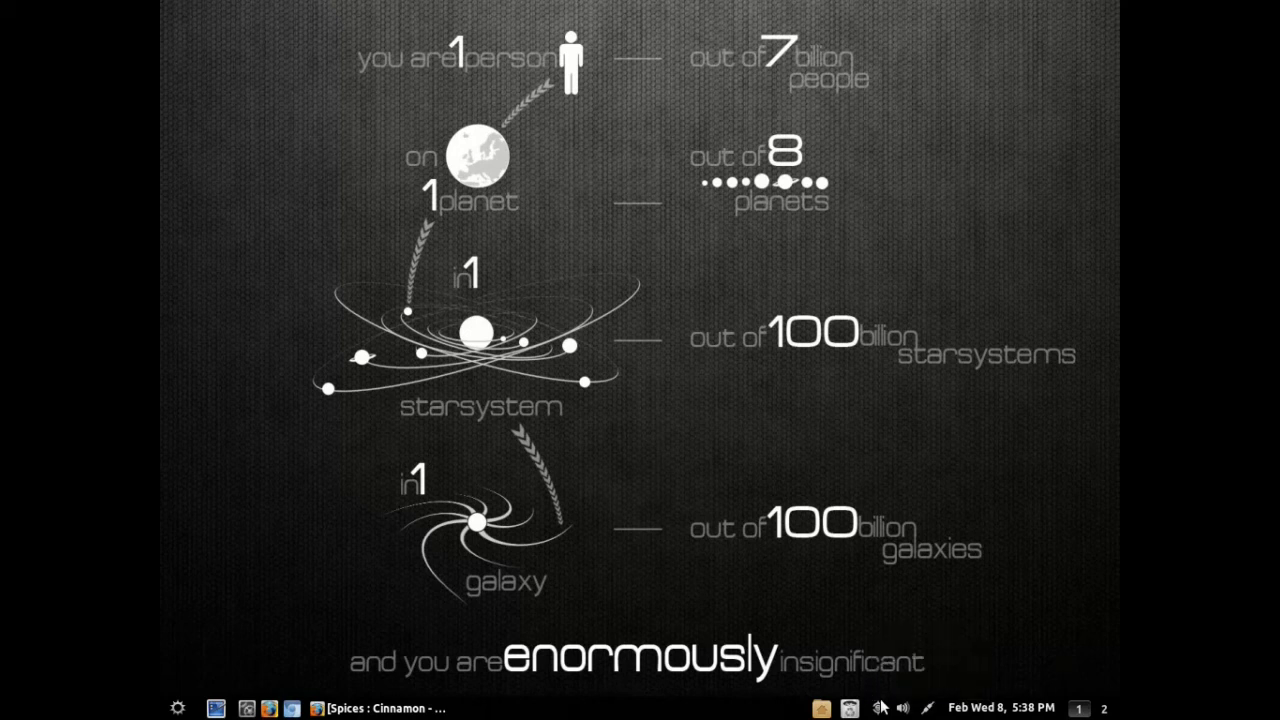